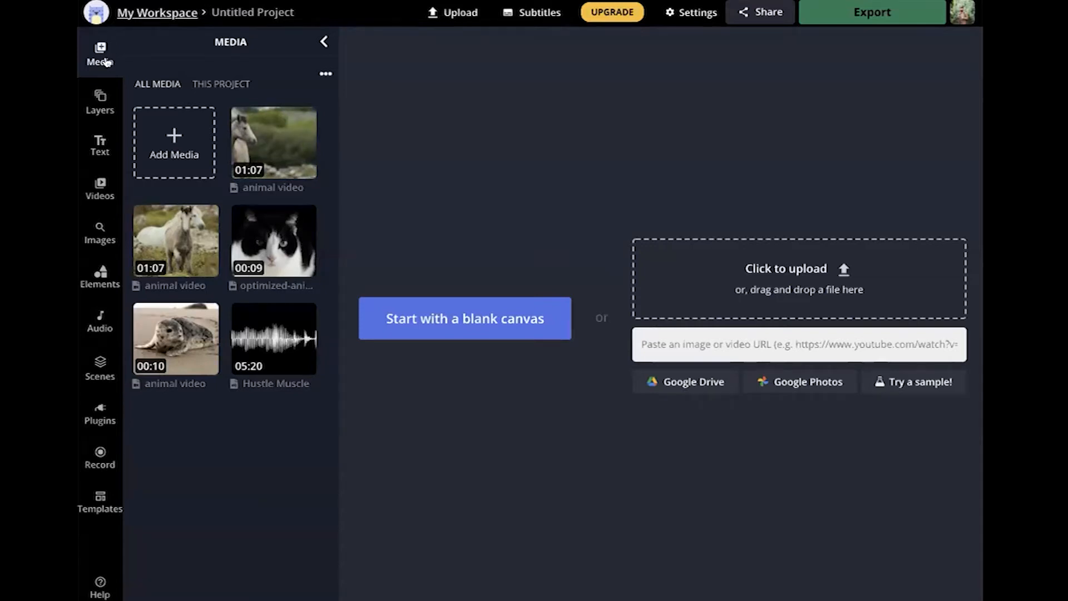
Look through the layers, text, stock videos, images, elements, plugins, recording and template options available for the project
click(99, 102)
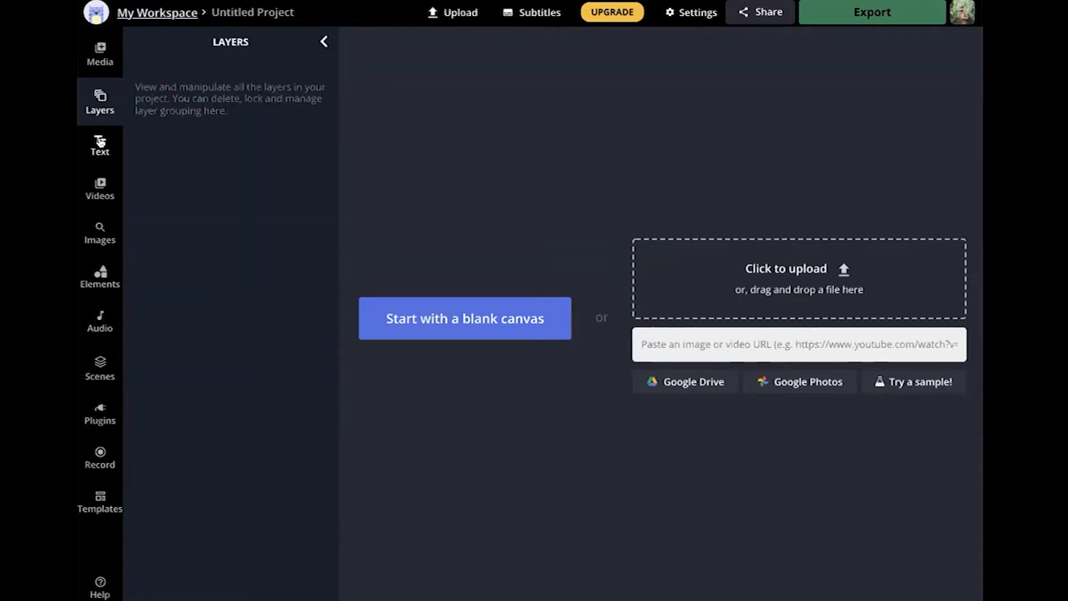
click(100, 142)
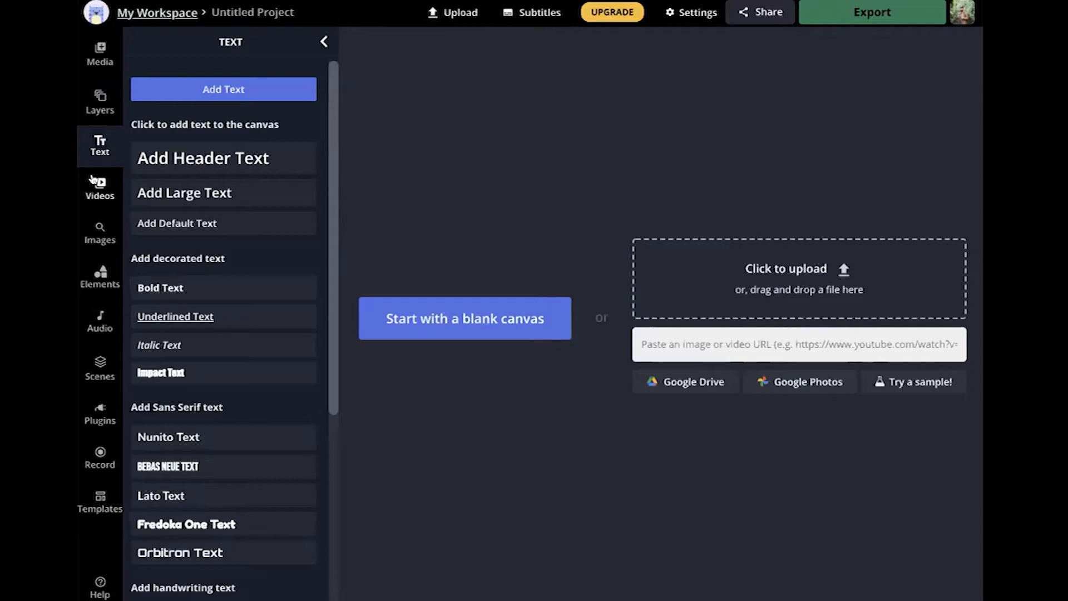
click(94, 191)
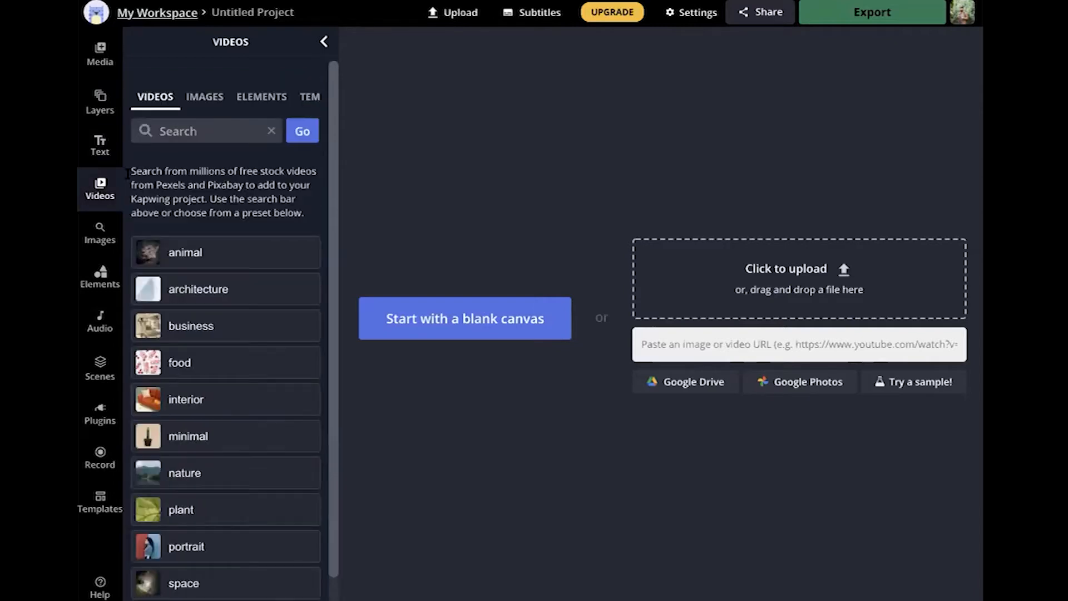
click(204, 95)
click(266, 94)
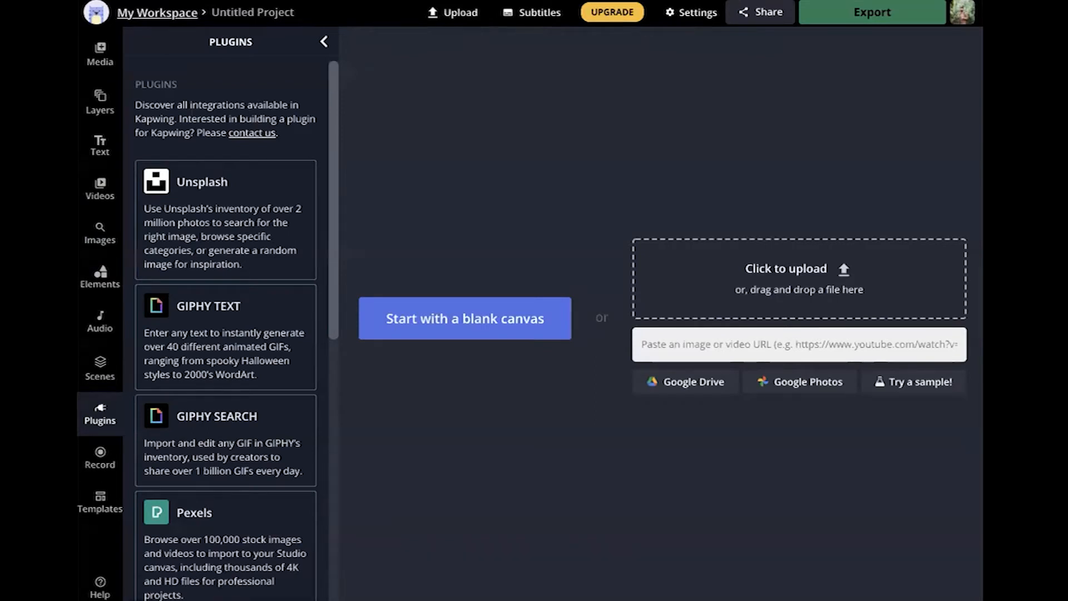
click(100, 457)
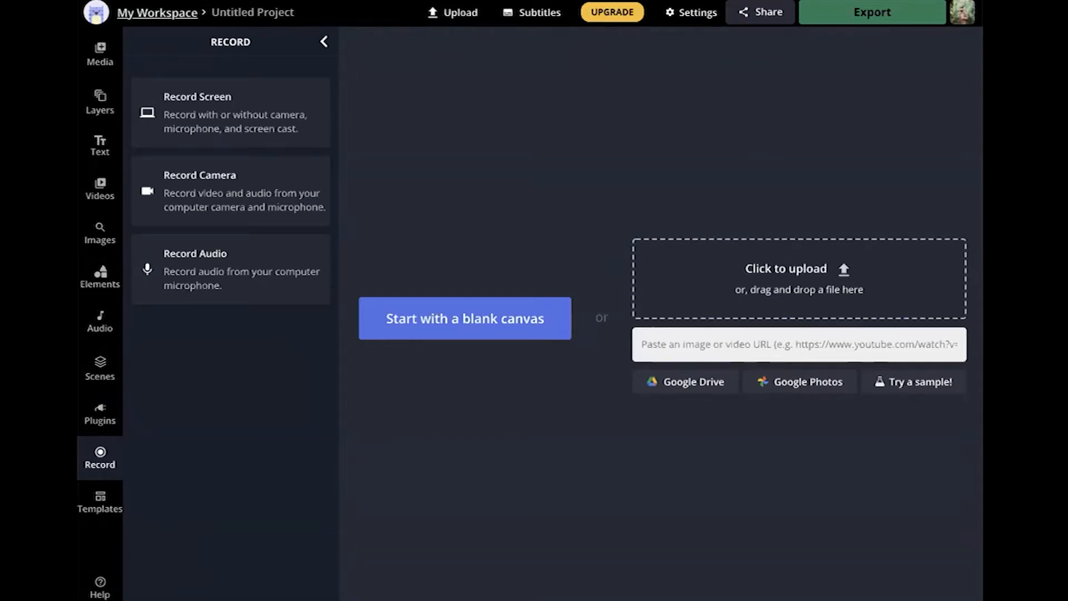
click(93, 497)
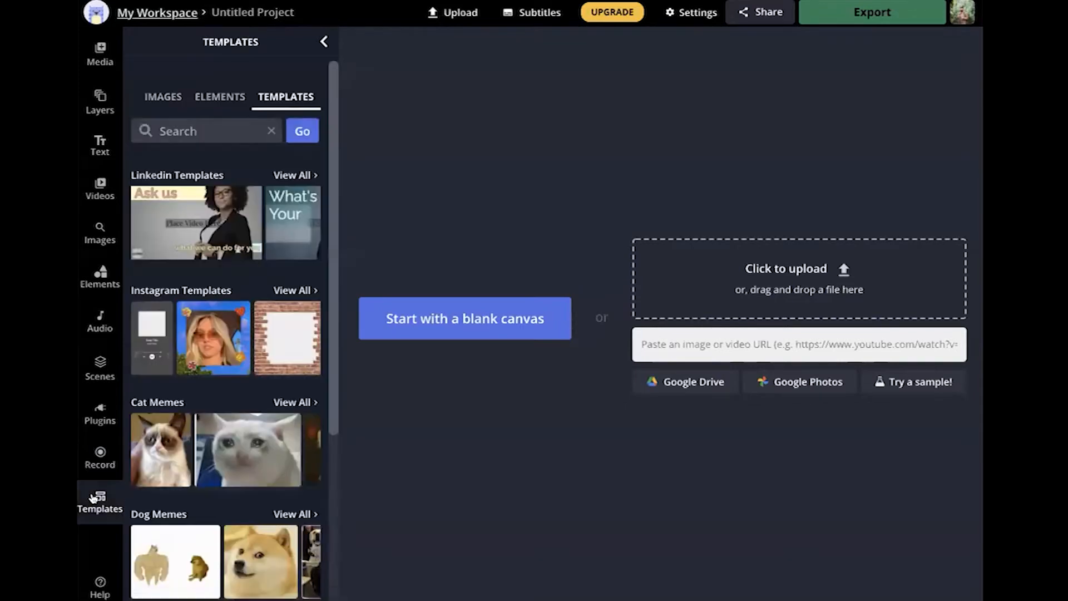
scroll(282, 439, down, 4)
scroll(281, 439, up, 4)
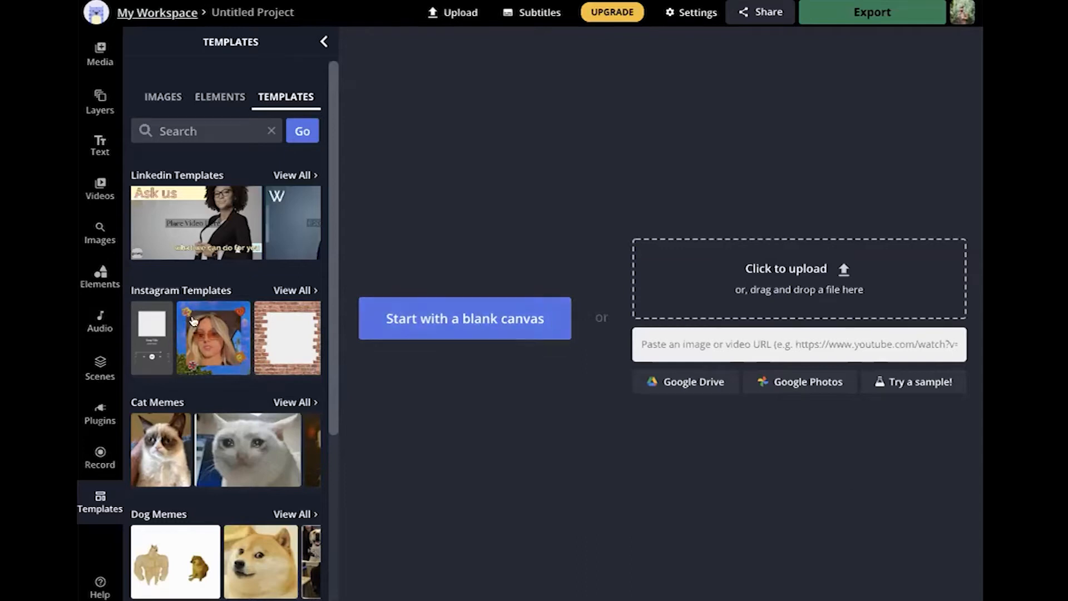
Start a blank canvas with a 16:9 output size and a yellow #FFEA00 background
click(468, 315)
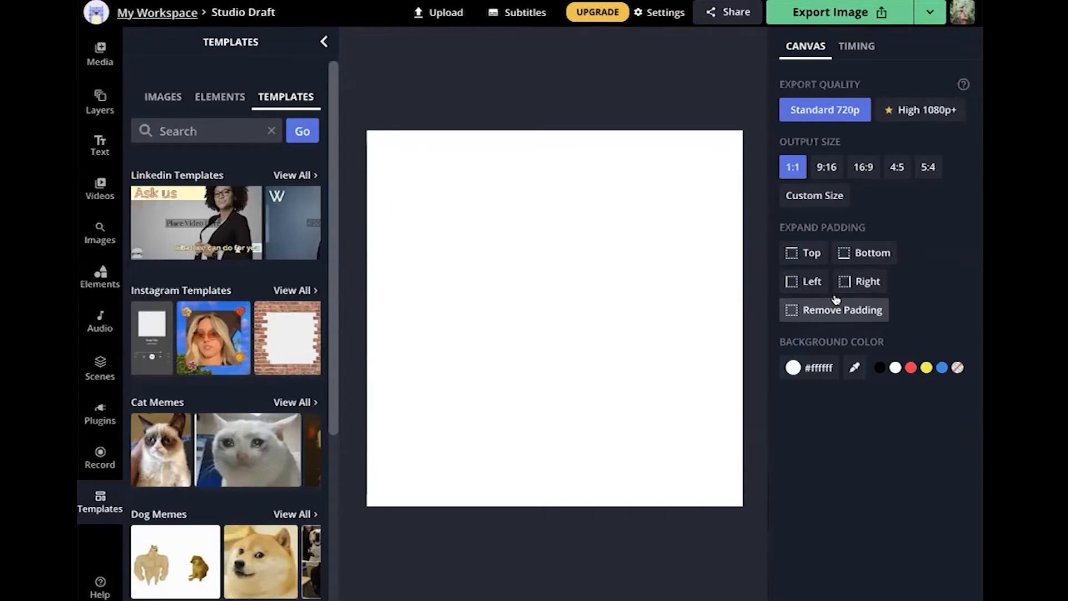
click(863, 167)
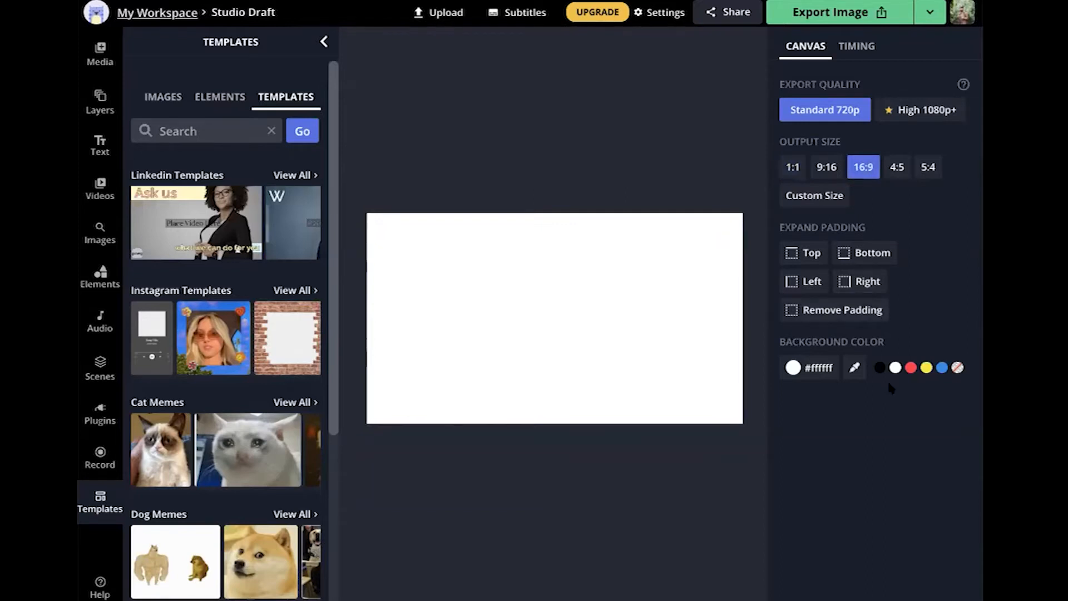
click(926, 367)
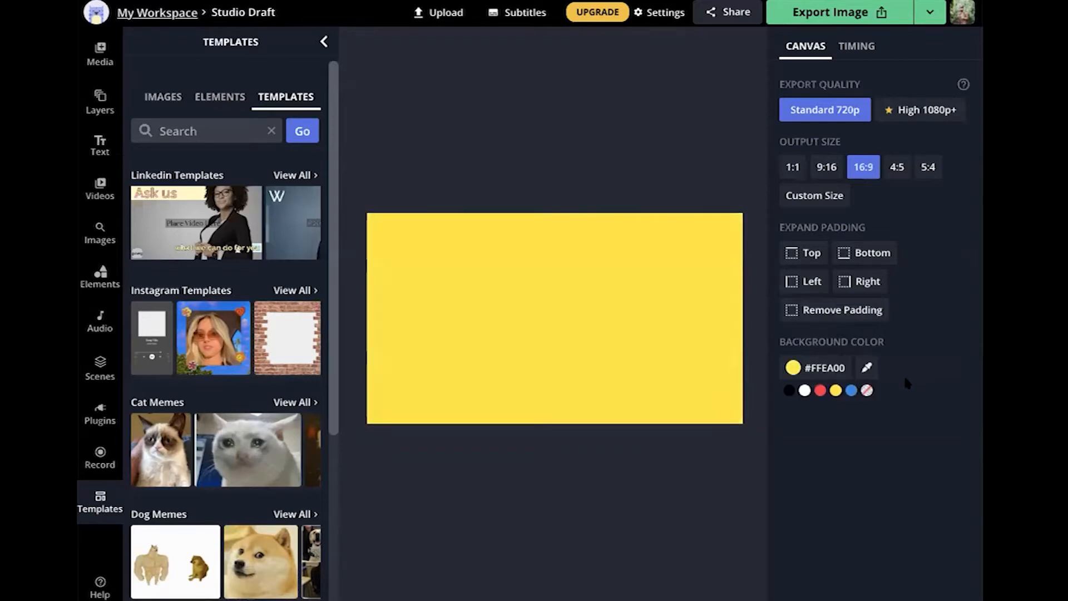
click(825, 371)
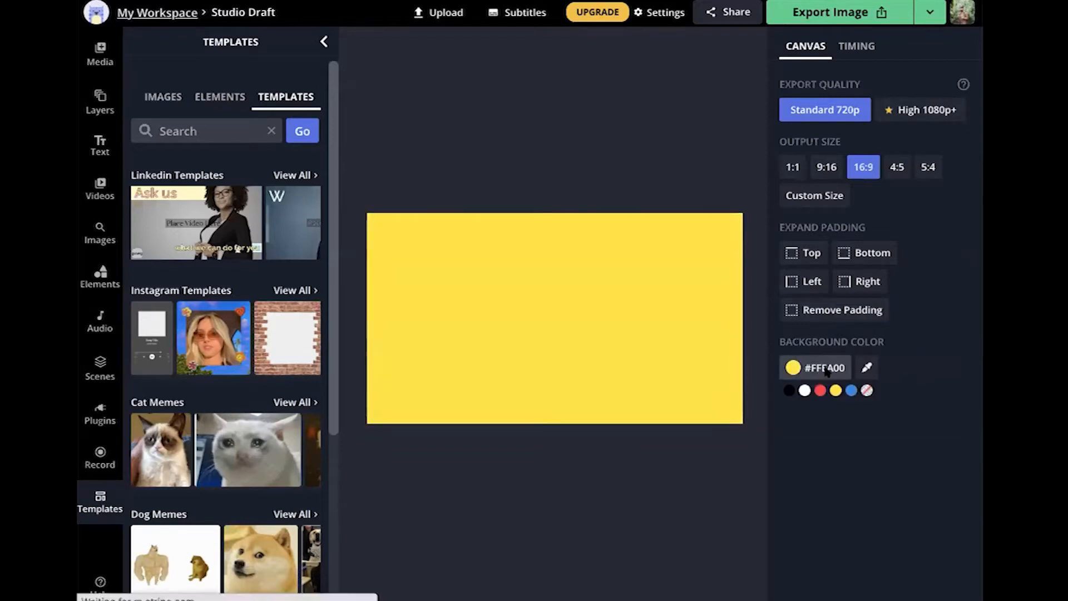
click(828, 457)
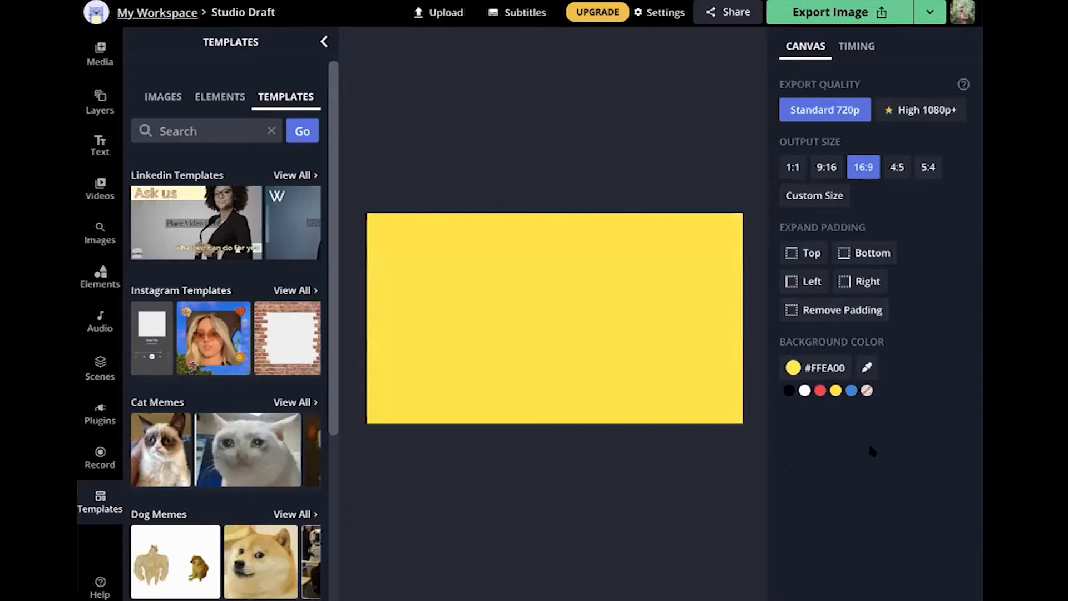
Add a header text to the canvas and replace its sample wording with "Cute Animals"
click(89, 140)
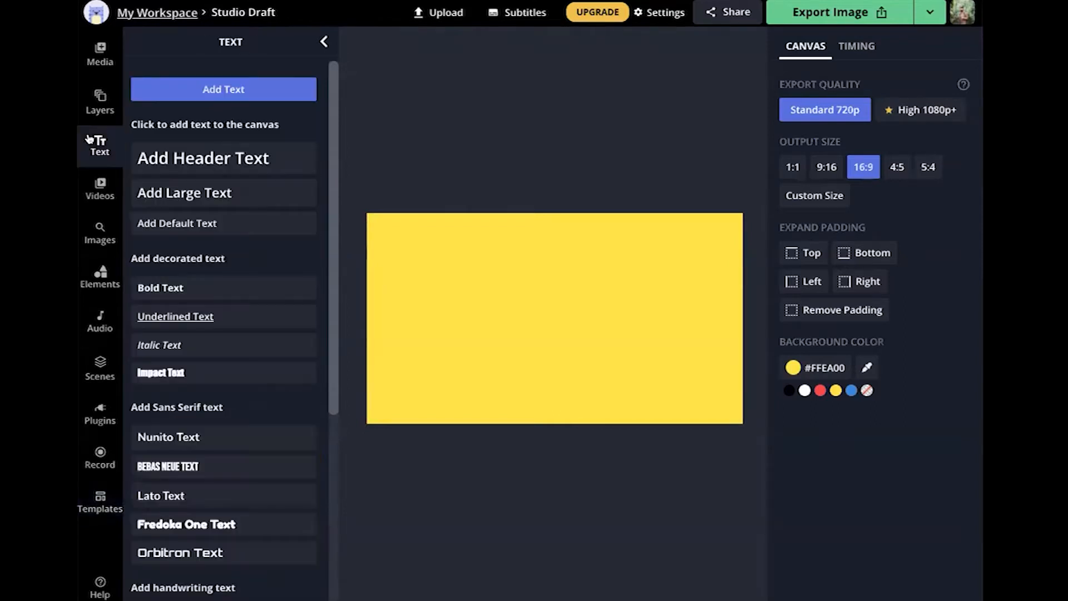
click(218, 160)
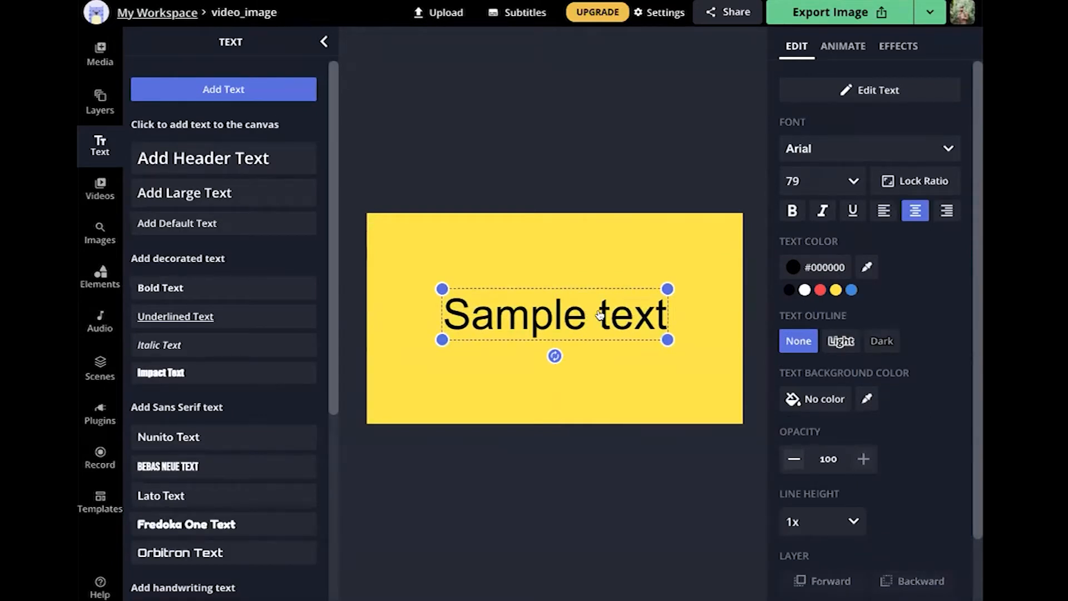
double_click(599, 317)
triple_click(599, 317)
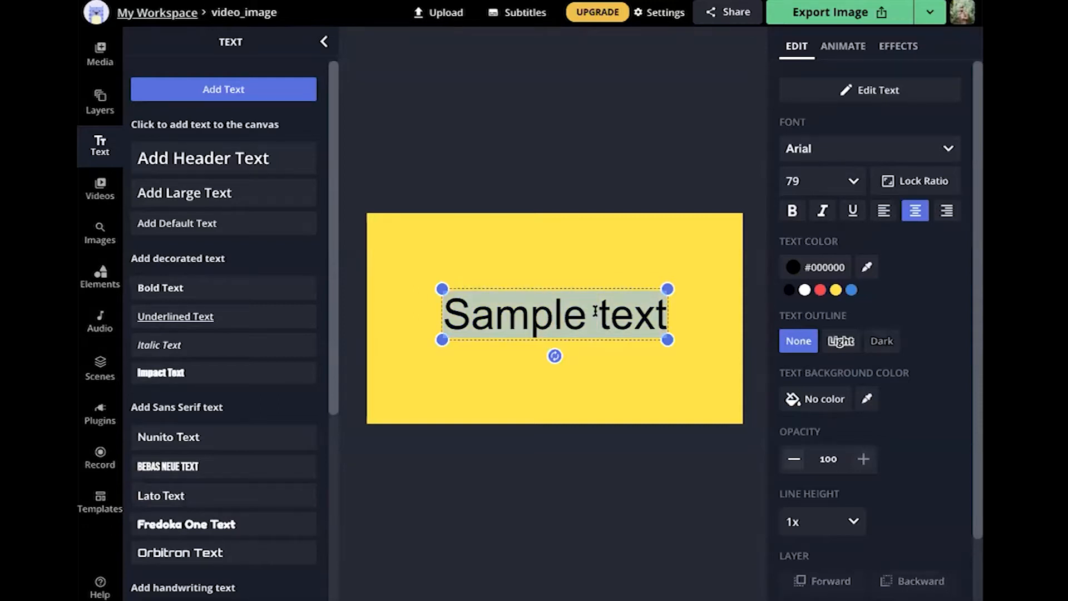
key(BackSpace)
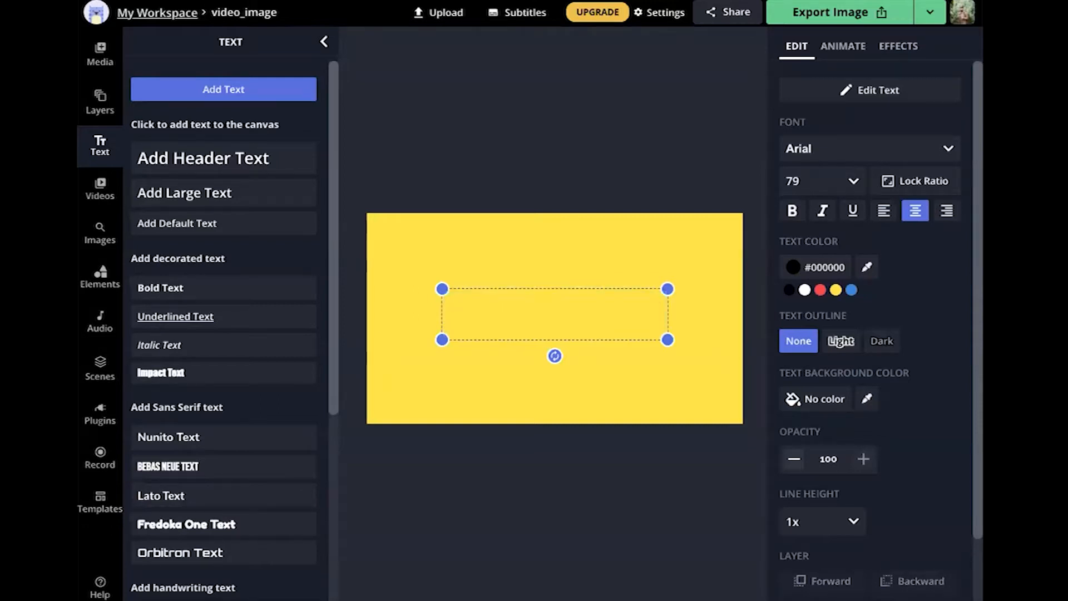
text(Cute Animals)
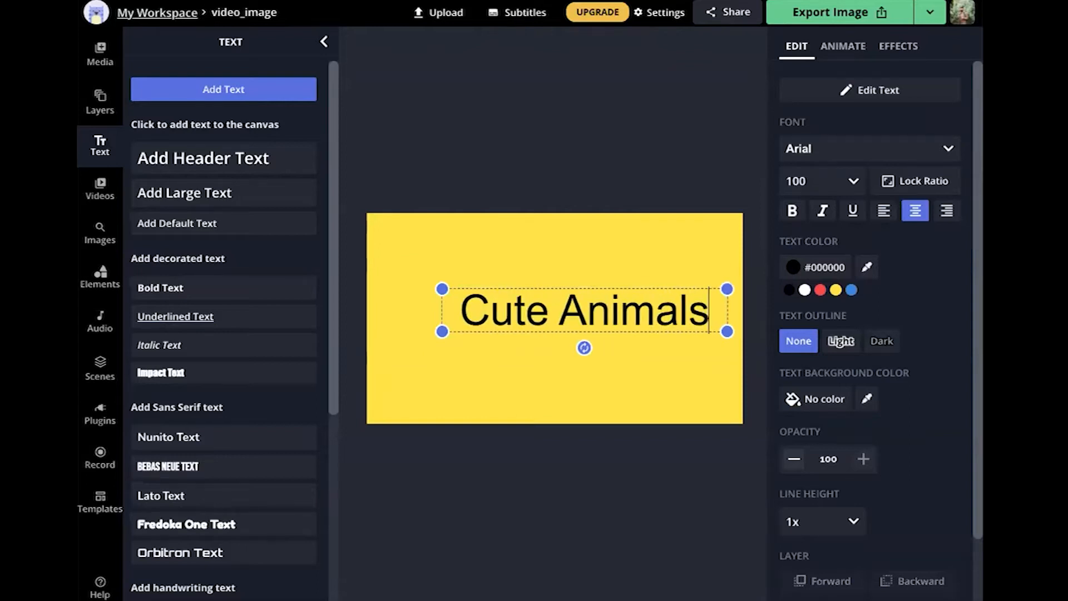
Format the "Cute Animals" title in red #FF1744 and bold
click(670, 361)
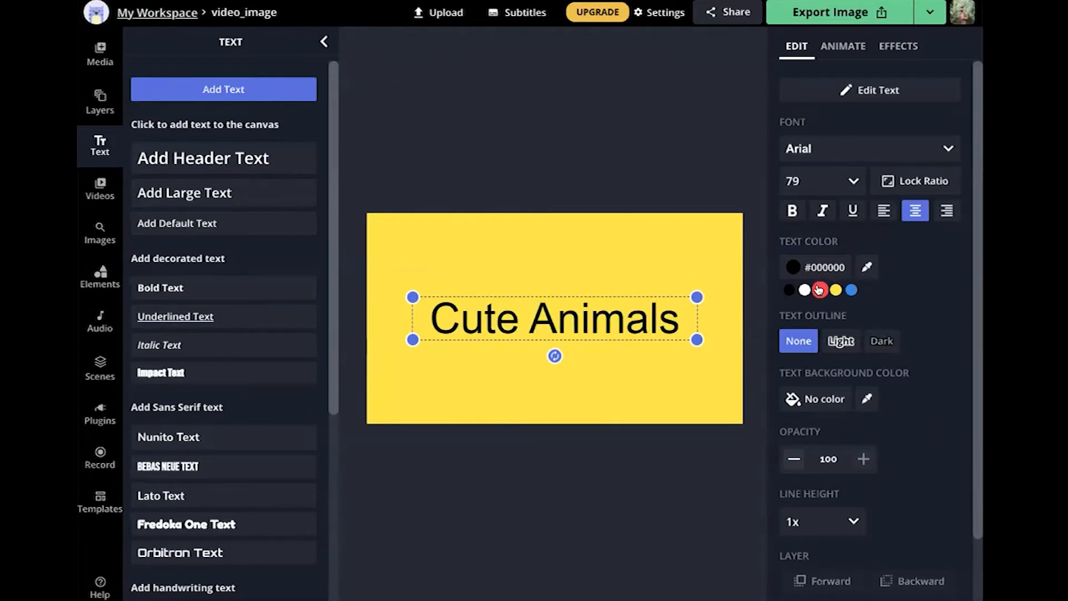
click(819, 290)
click(792, 209)
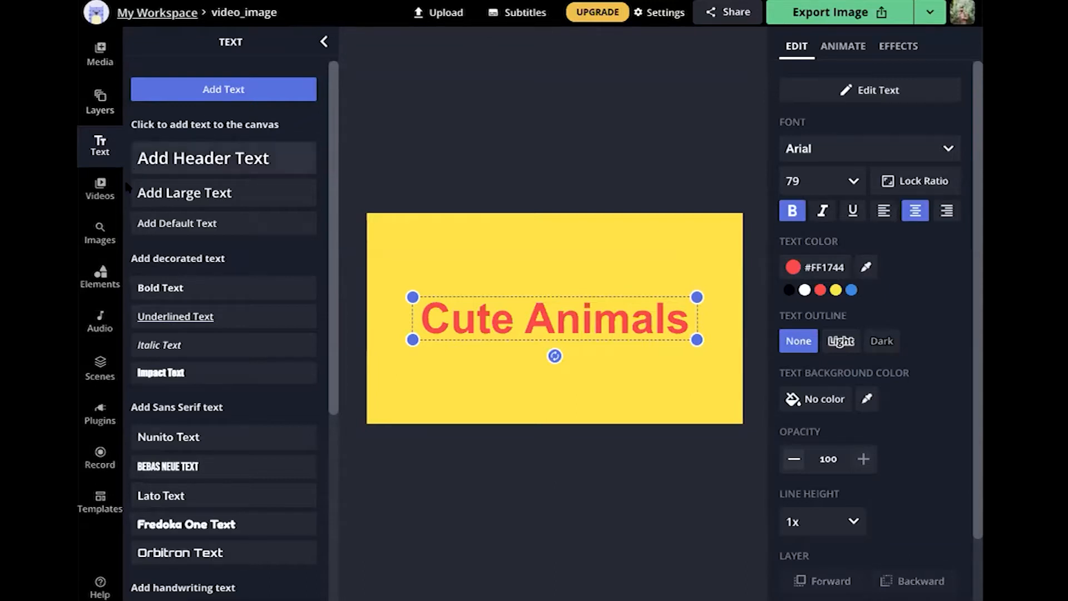
Add the seal, black-and-white cat and horse clips from the stock videos in the animal category
click(101, 189)
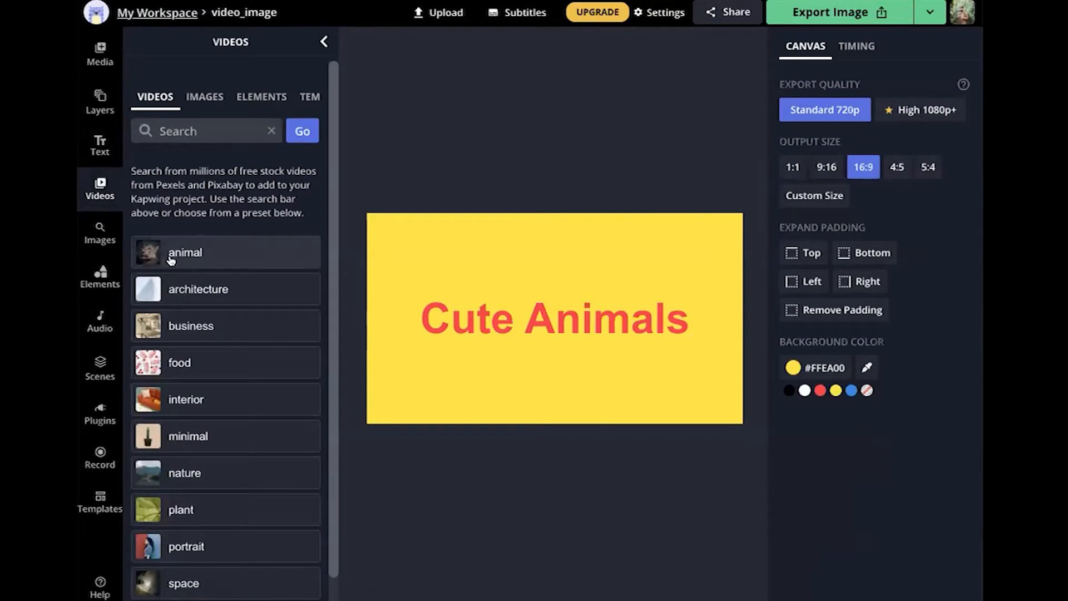
click(238, 243)
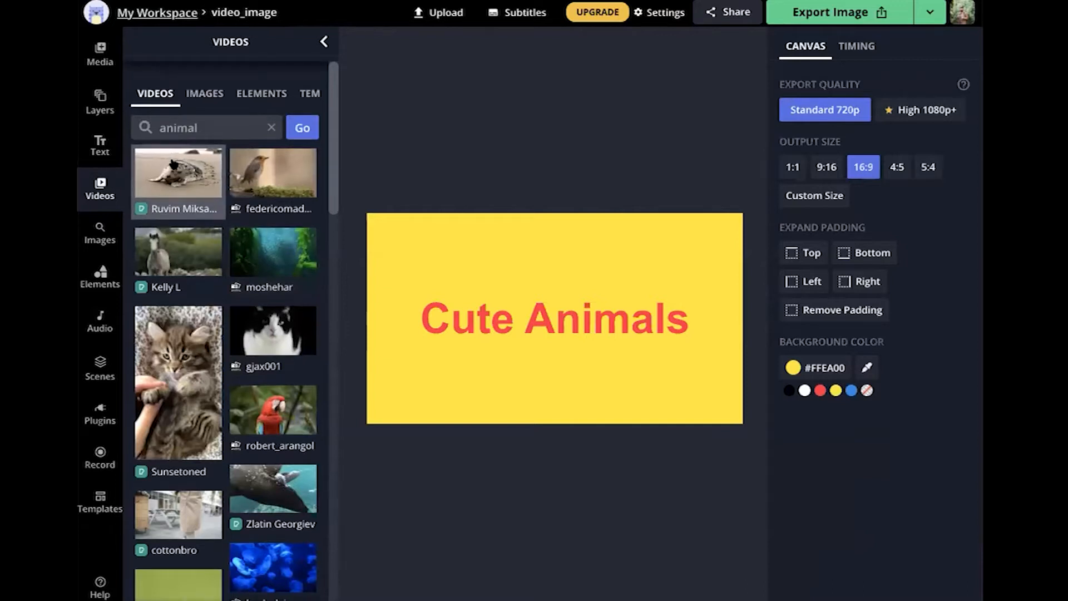
click(185, 167)
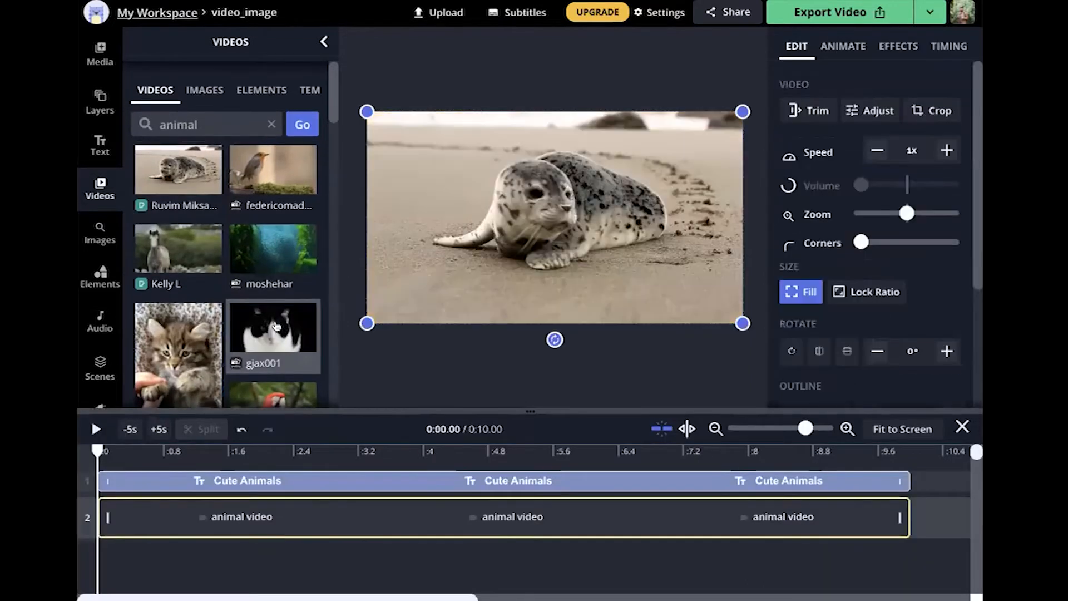
scroll(193, 296, down, 5)
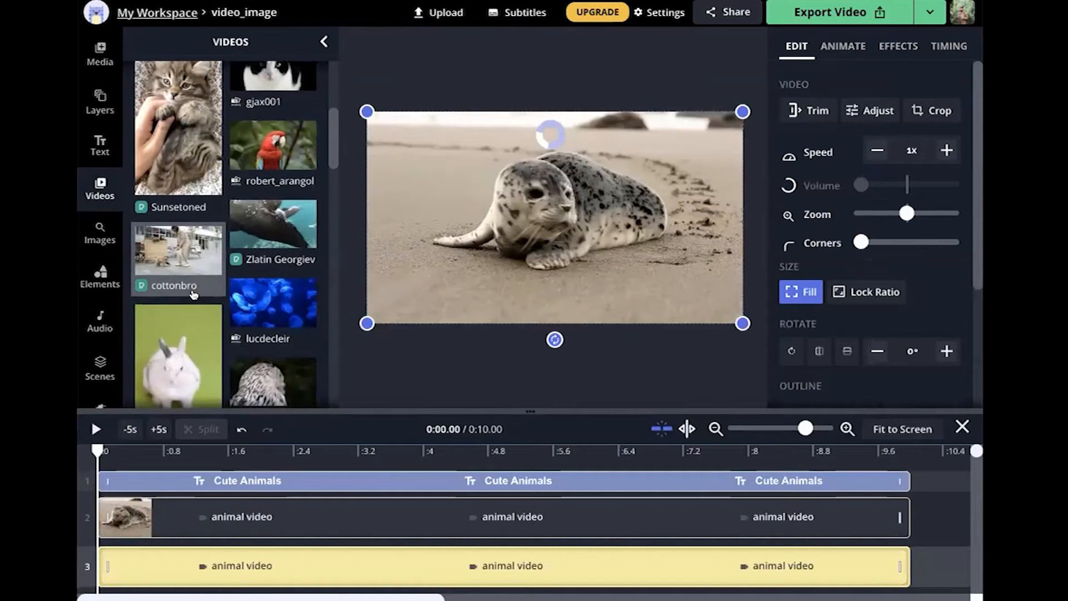
scroll(194, 296, up, 5)
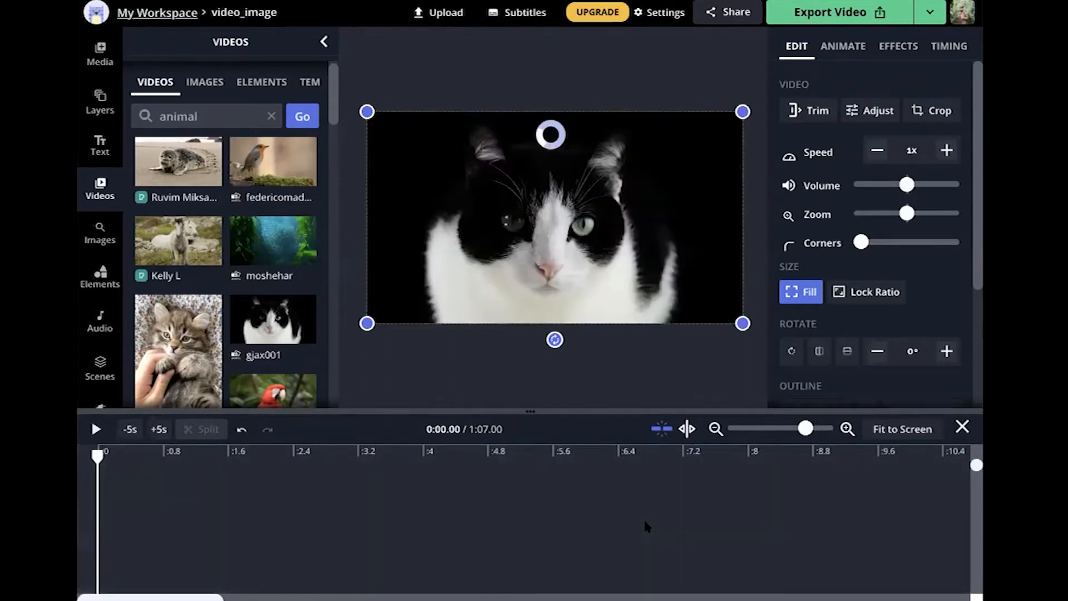
Line up the clips end to end on the seal clip's track, with the cat starting at 10 s and the horse at 20 s
mouse_move(805, 427)
mouse_down()
mouse_move(784, 427)
mouse_move(795, 428)
mouse_up()
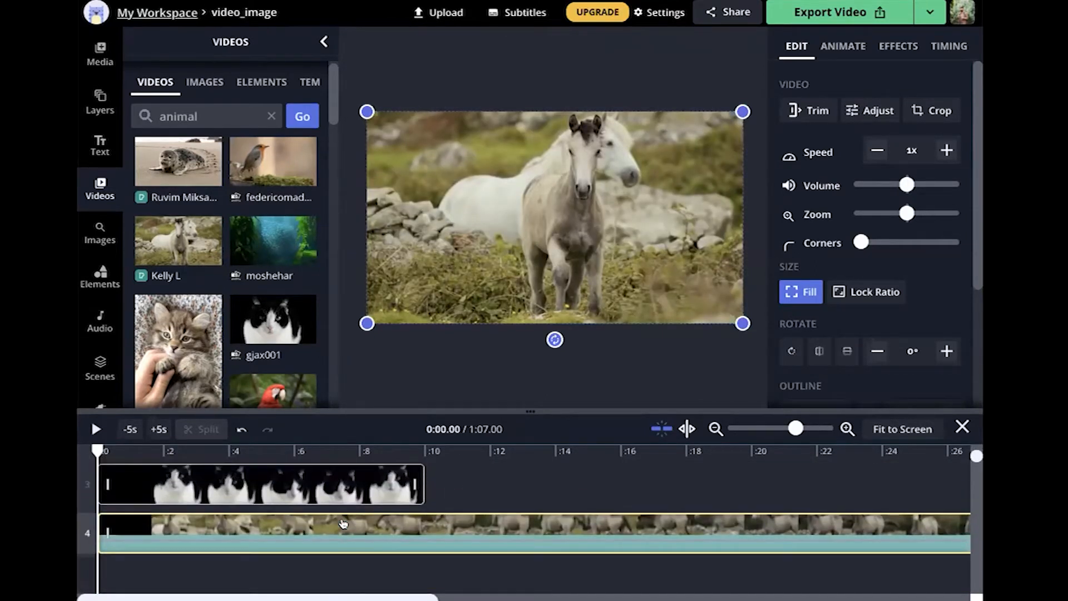
click(307, 565)
drag(308, 565, 657, 493)
drag(791, 573, 860, 507)
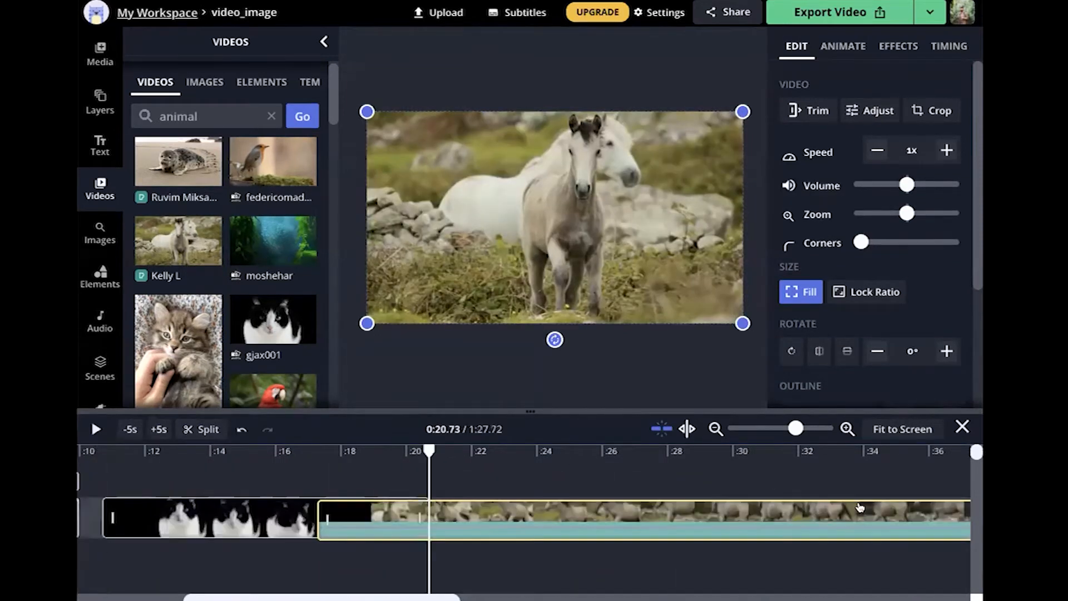
scroll(628, 556, left, 6)
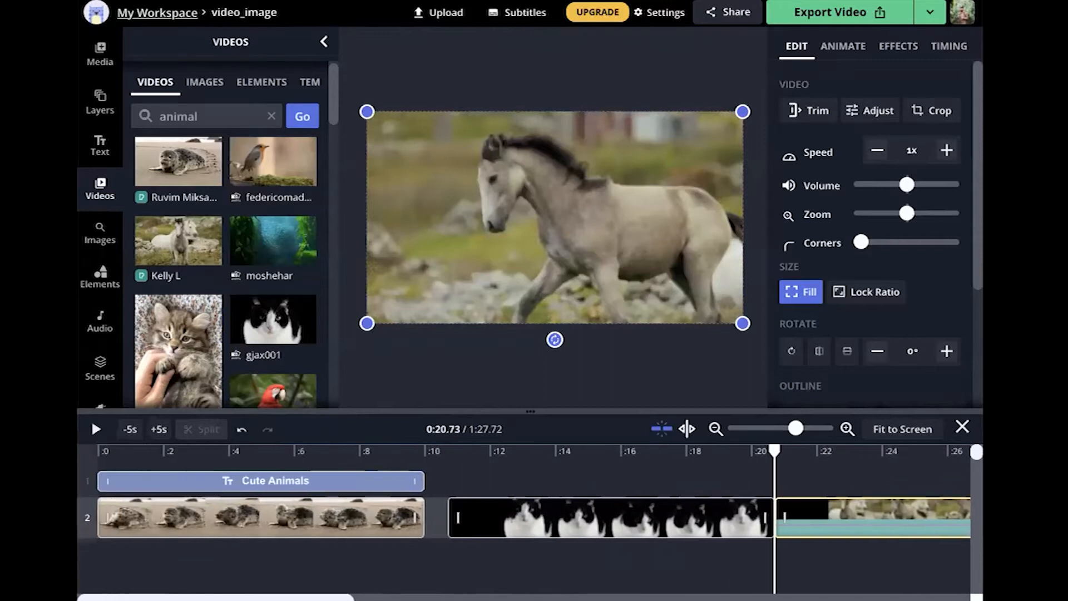
drag(601, 537, 577, 536)
drag(796, 519, 779, 519)
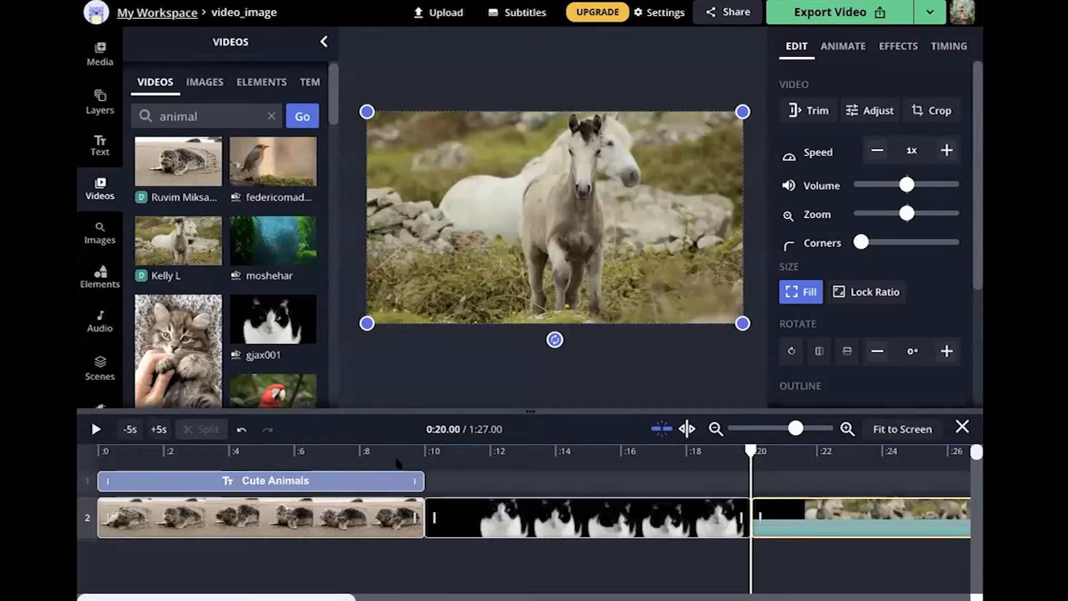
Split the seal clip at 6.80 s and delete the part after the cut
drag(392, 448, 360, 449)
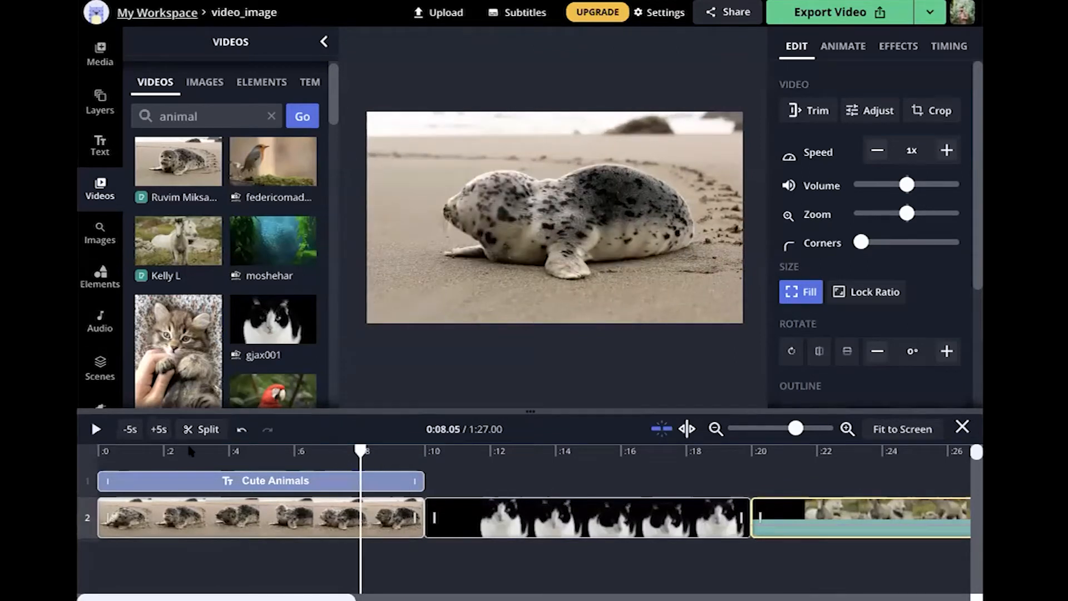
drag(361, 450, 319, 450)
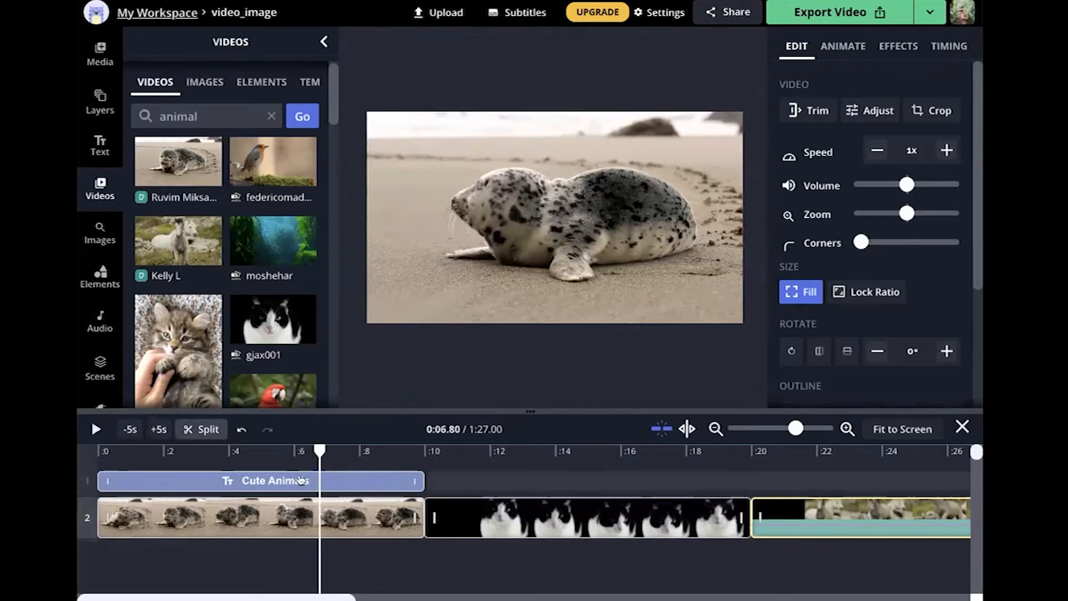
click(199, 430)
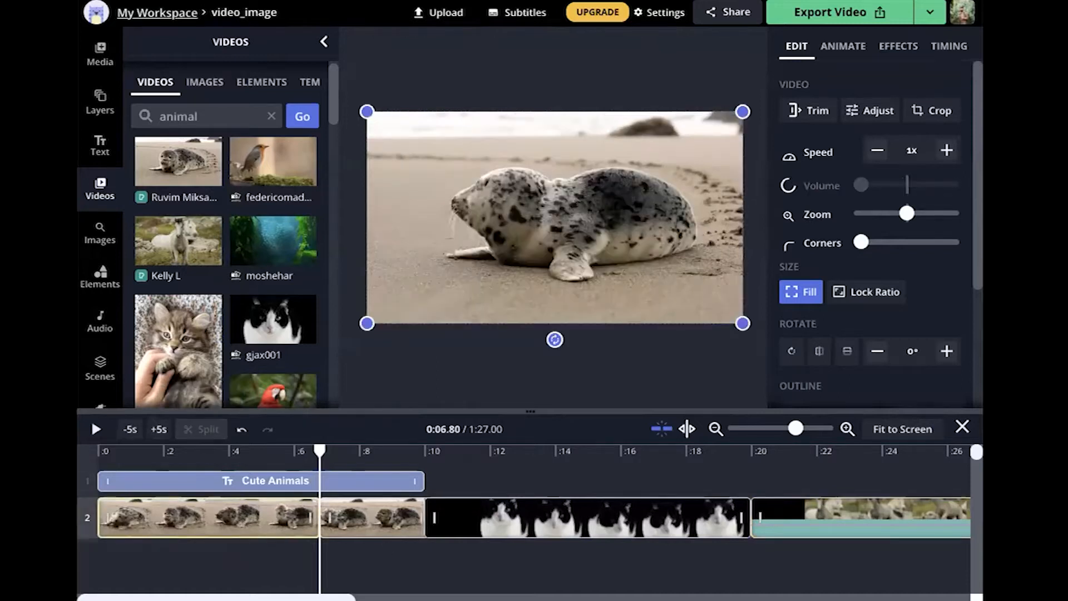
click(369, 530)
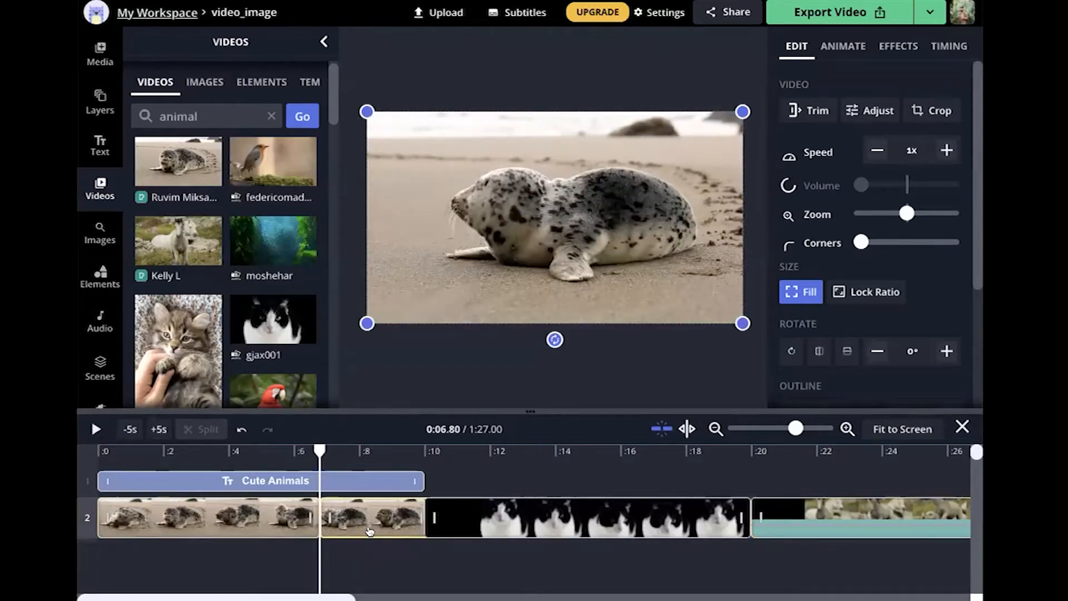
key(Delete)
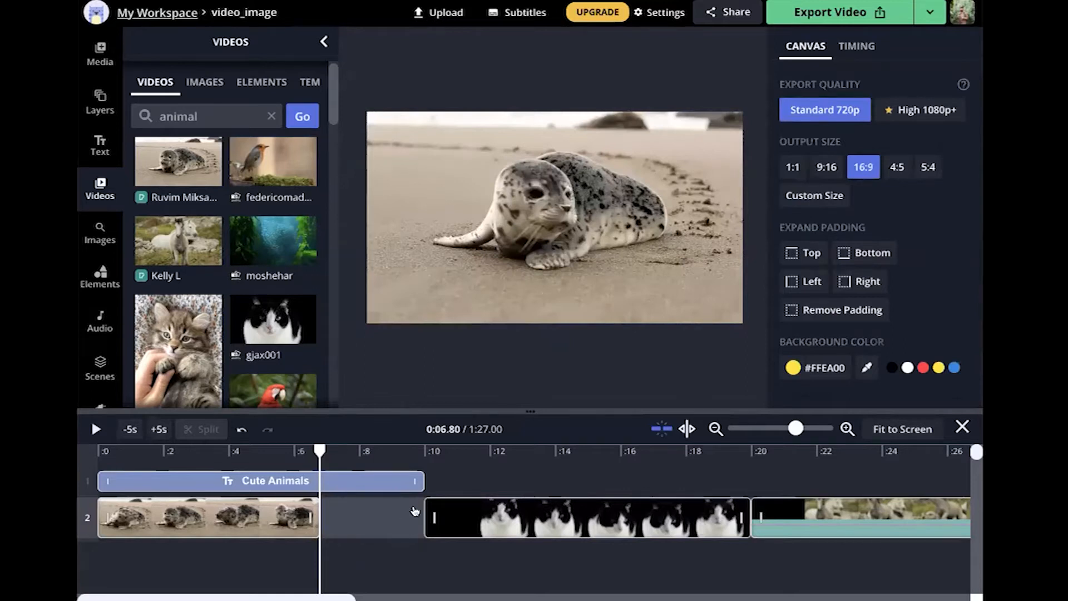
Close the gaps in the video track by moving the cat clip to 6.80 s and the horse clip to 16.80 s
click(444, 518)
drag(443, 517, 340, 518)
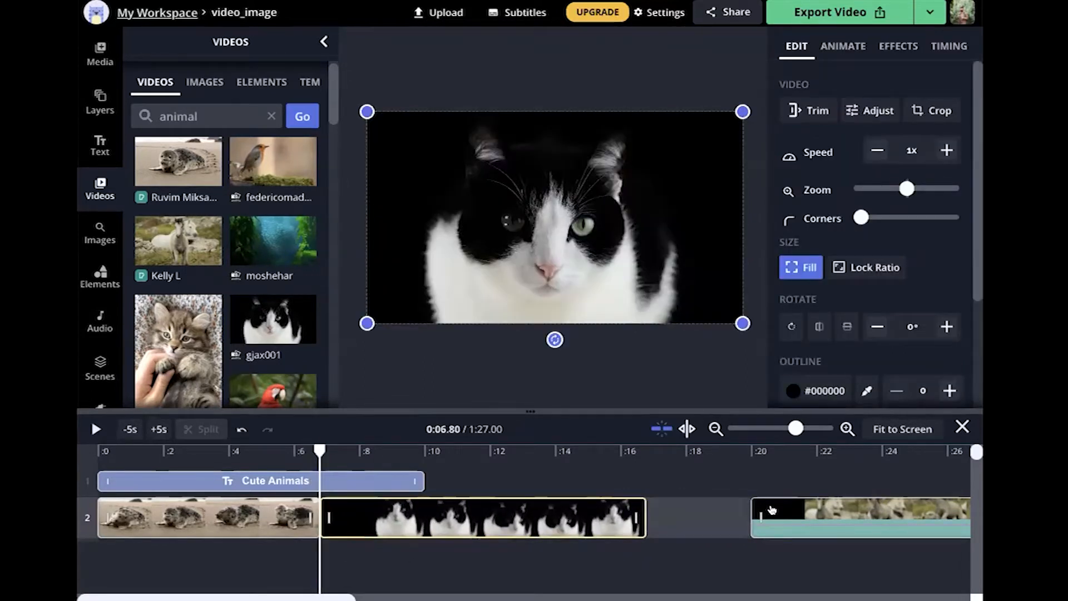
drag(755, 511, 704, 511)
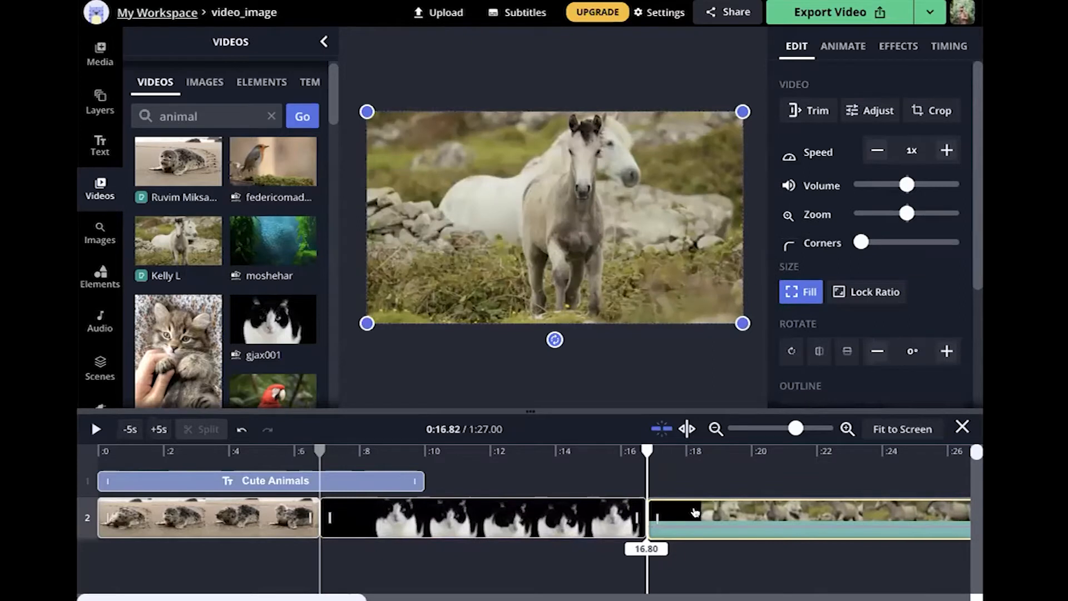
Trim the cat clip to end at 14.03 s, and place the horse clip directly after it, trimmed to end at 21.25 s
drag(695, 512, 694, 511)
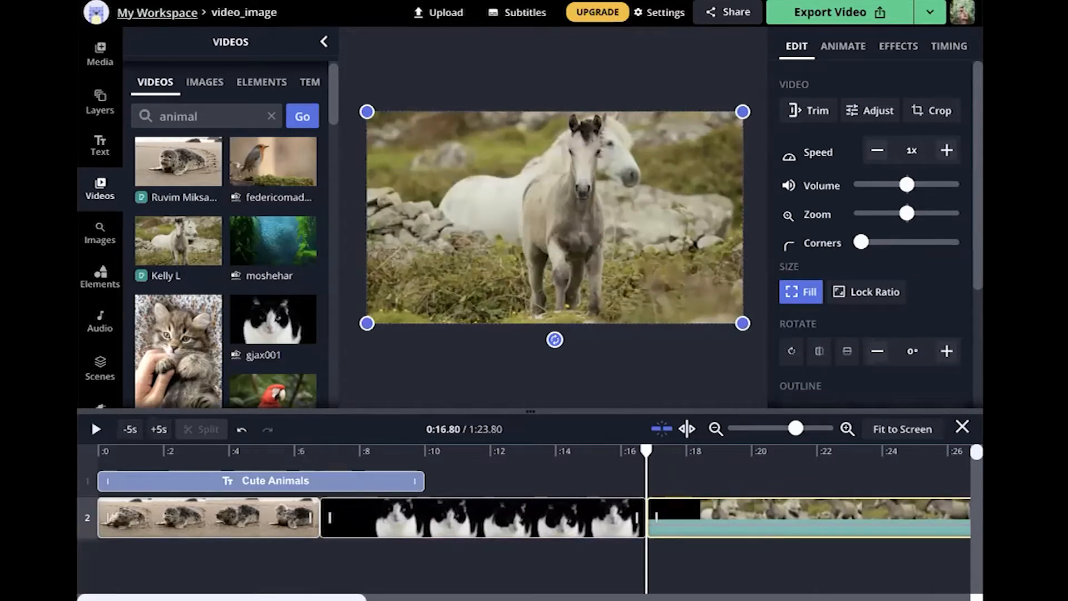
drag(643, 517, 555, 517)
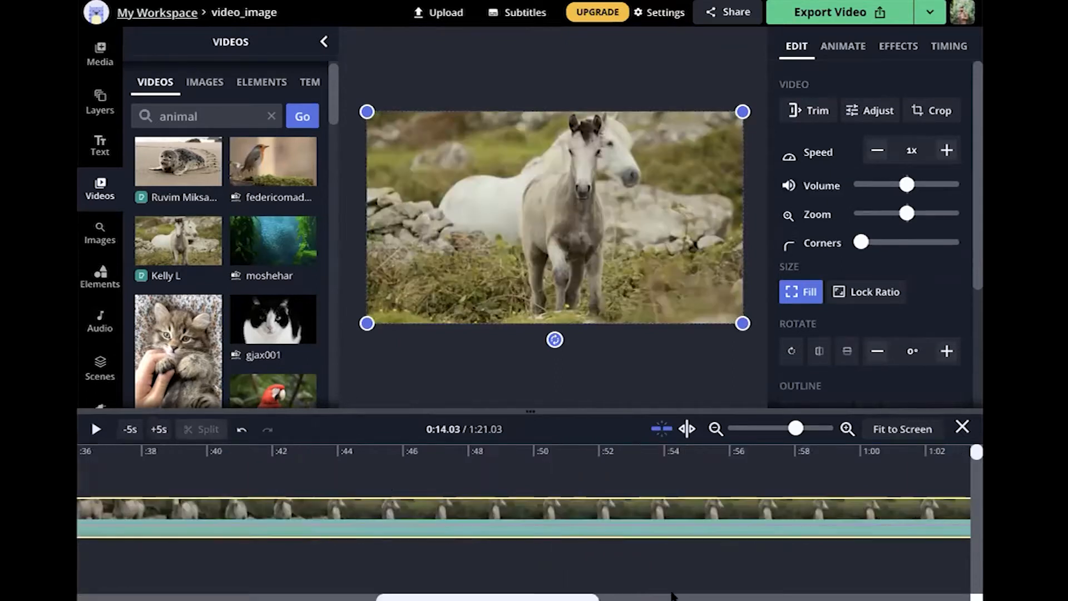
drag(674, 595, 854, 593)
drag(794, 516, 600, 519)
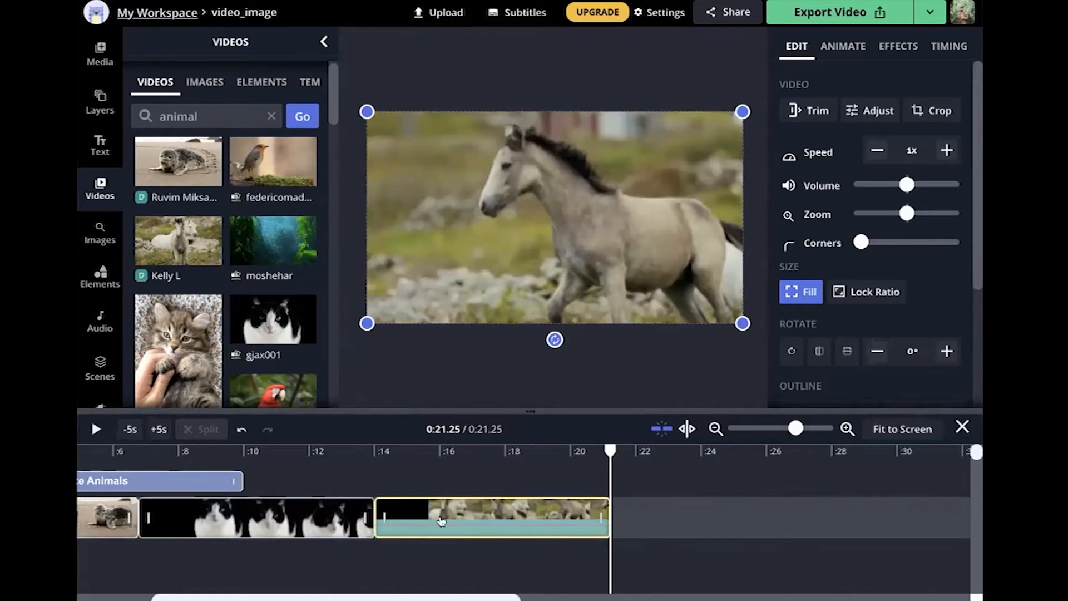
scroll(489, 558, down, 1)
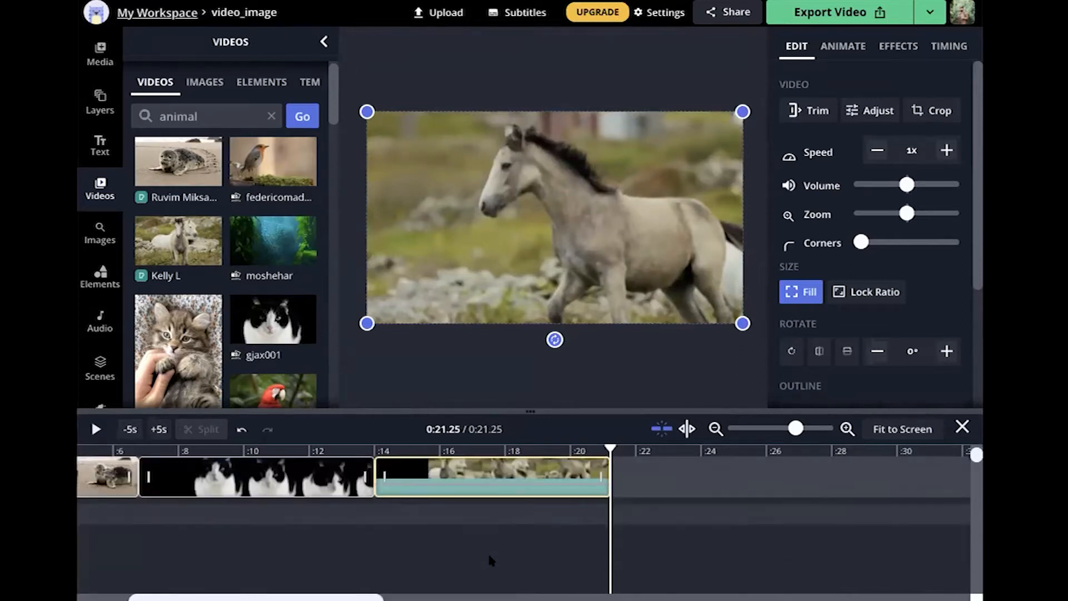
scroll(408, 567, up, 1)
scroll(477, 544, left, 5)
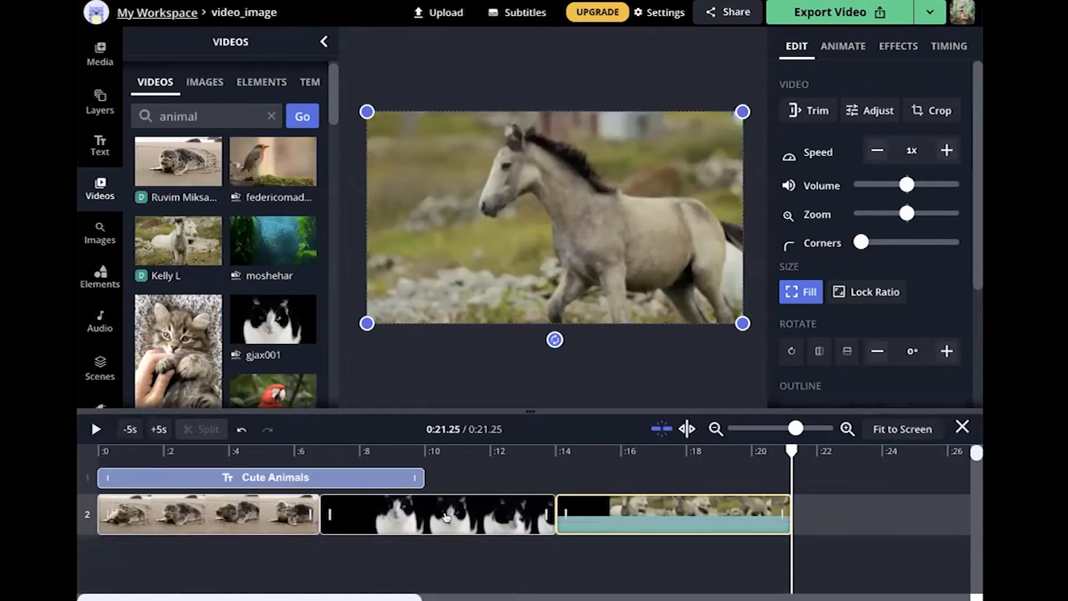
click(209, 480)
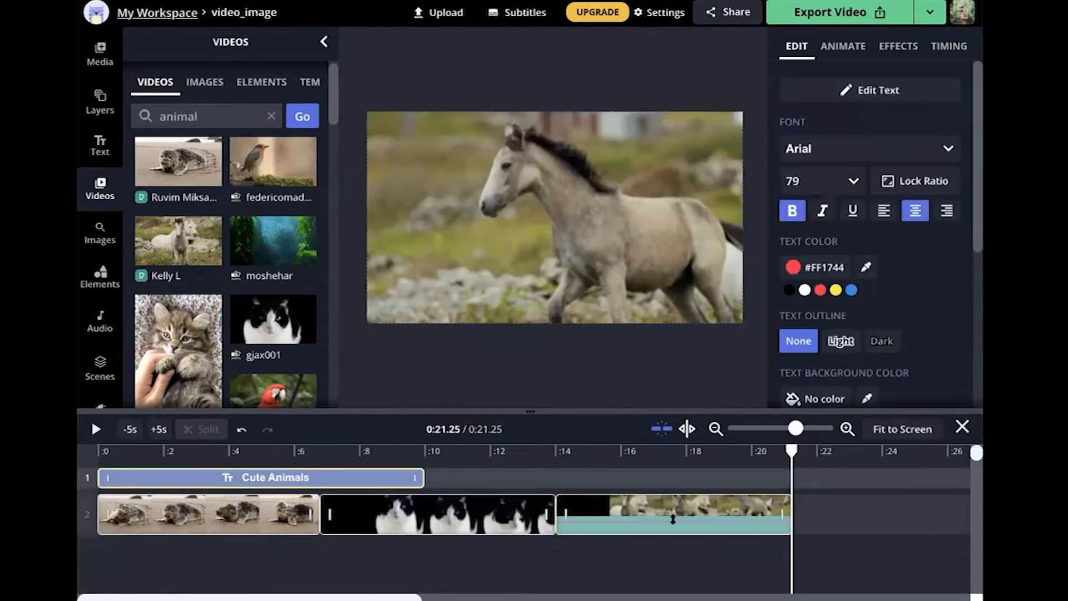
drag(657, 556, 249, 518)
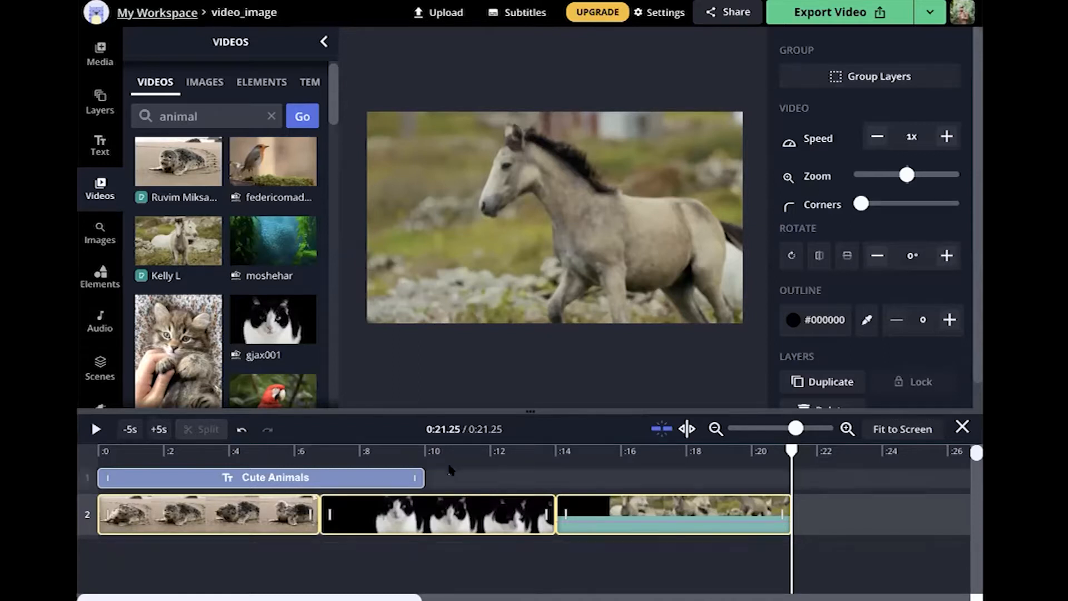
click(332, 514)
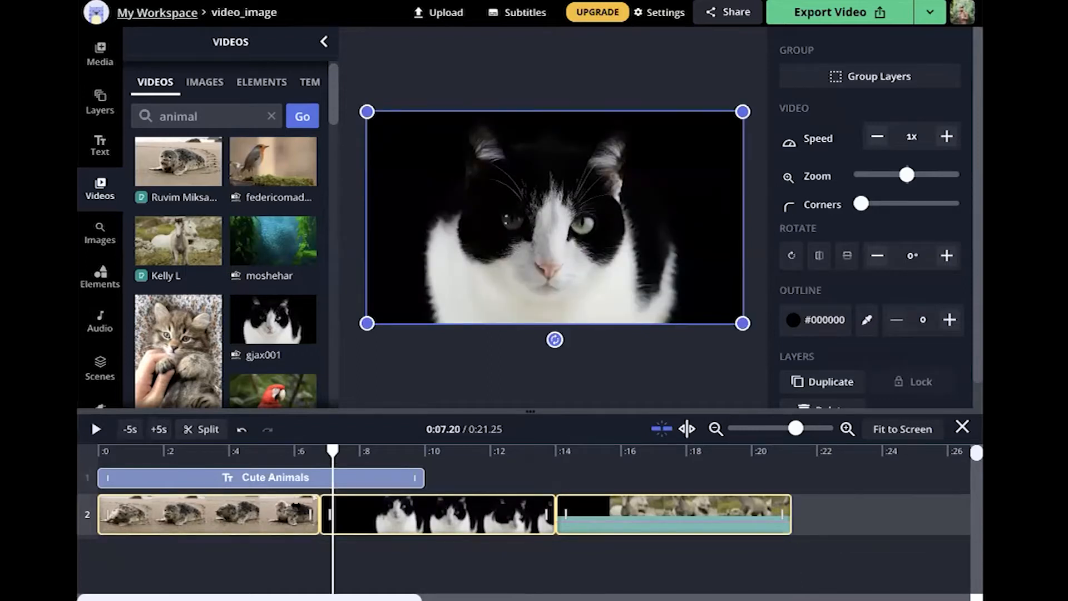
click(270, 479)
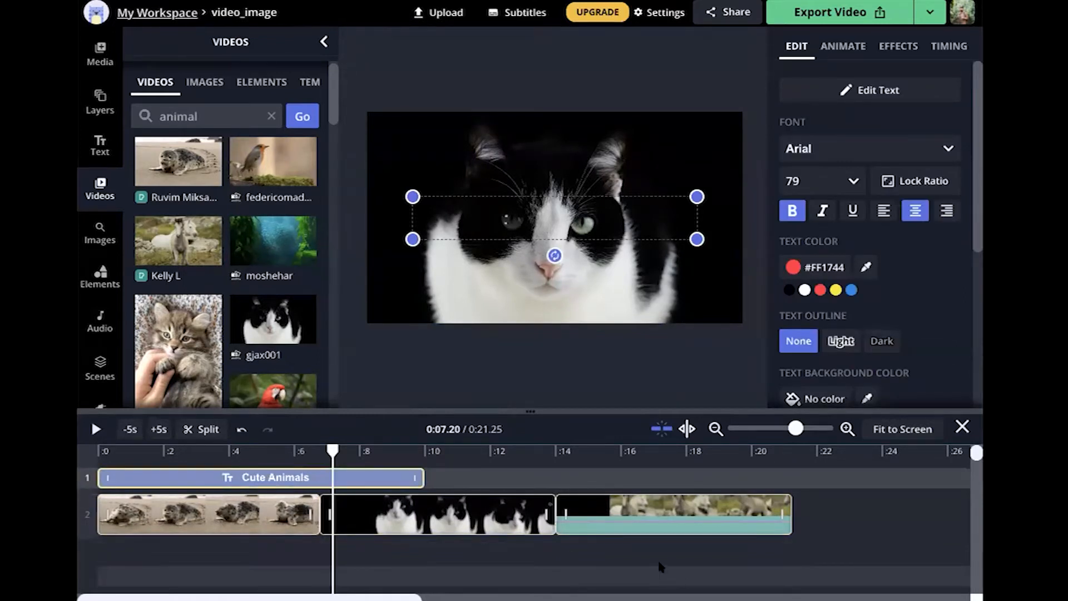
click(637, 556)
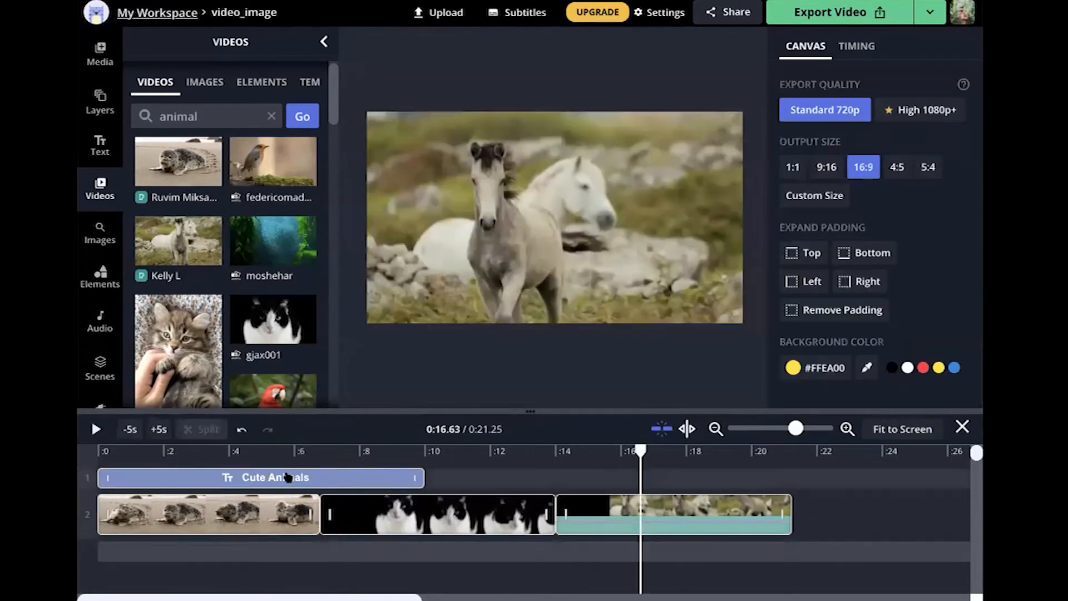
Move the Cute Animals title to the track below the video clips, check the frame at 5.85 s, and return the title to the top track
click(287, 477)
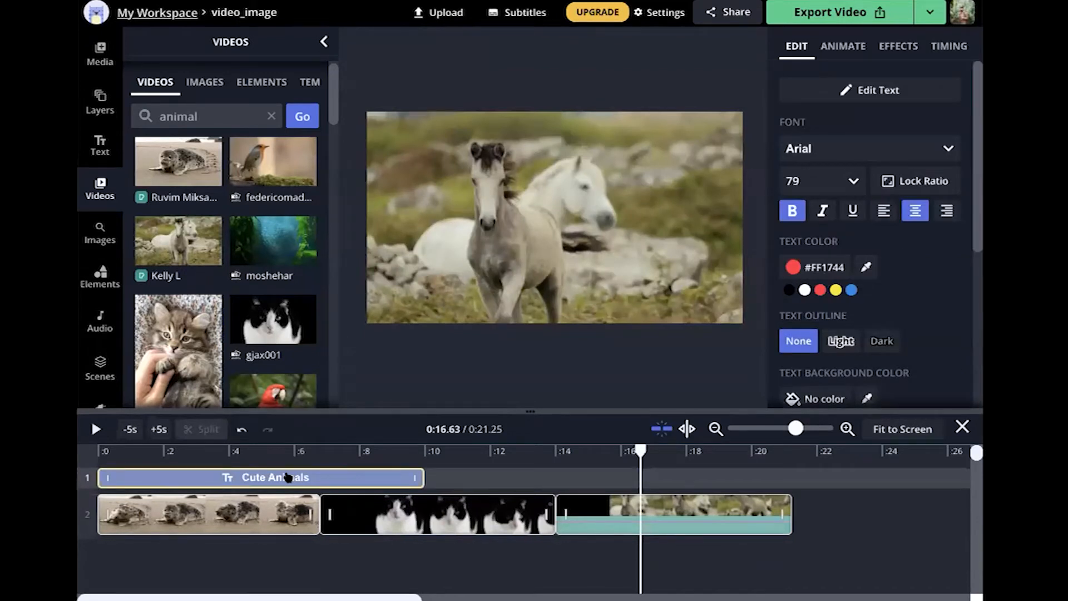
drag(611, 549, 277, 557)
click(288, 450)
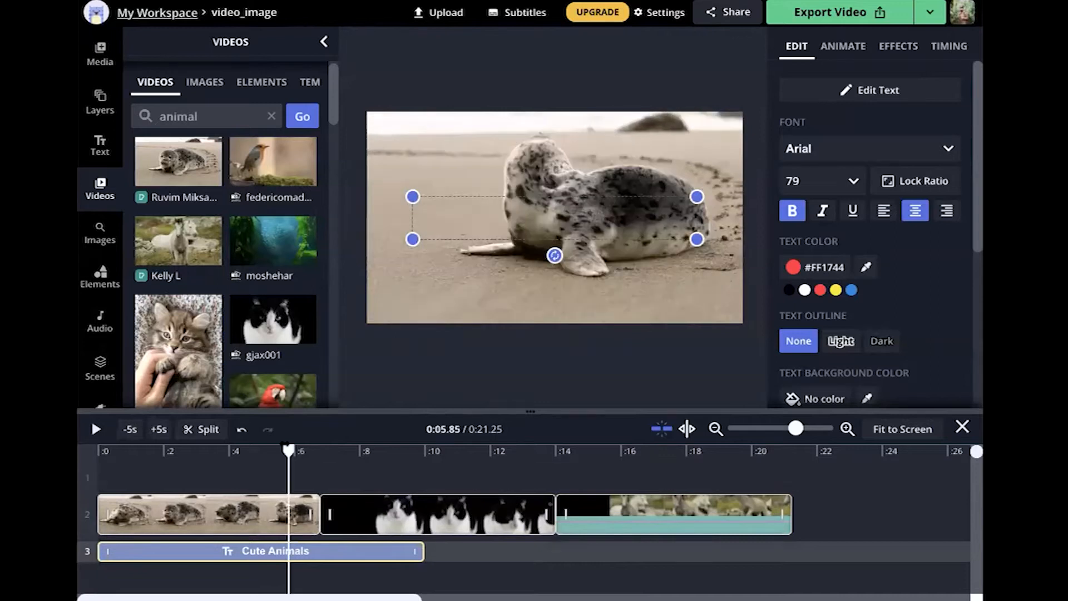
click(563, 568)
drag(343, 556, 343, 470)
Shorten the Cute Animals title to end at 6.13 s and move the three animal clips onto its track, directly after it
click(755, 566)
click(262, 510)
drag(263, 511, 584, 496)
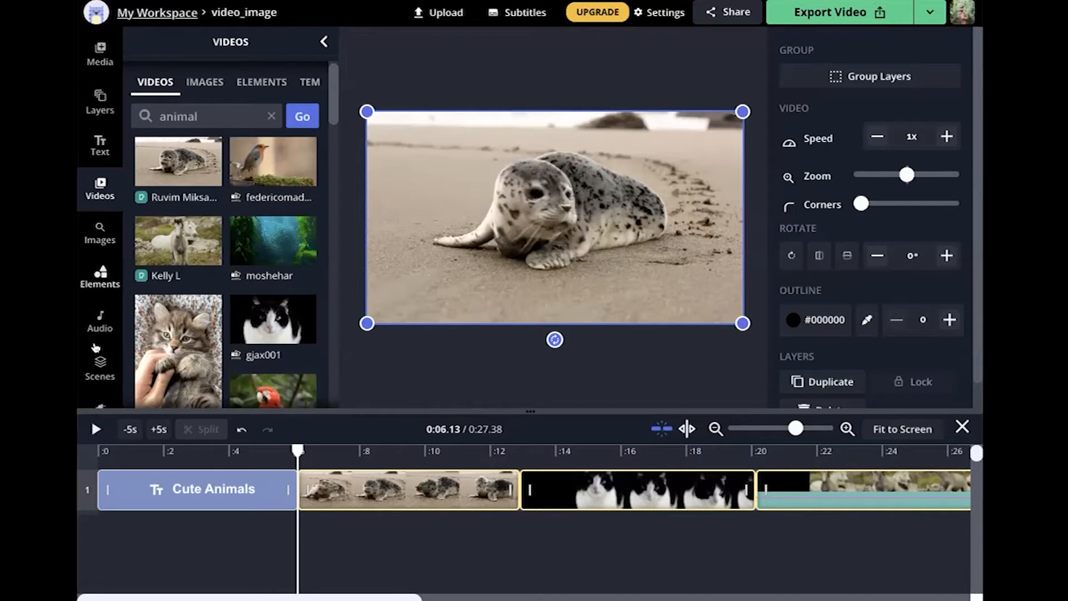
Add the free music track "Hustle Muscle" below the clips, starting at 0 s
click(100, 320)
scroll(169, 321, down, 2)
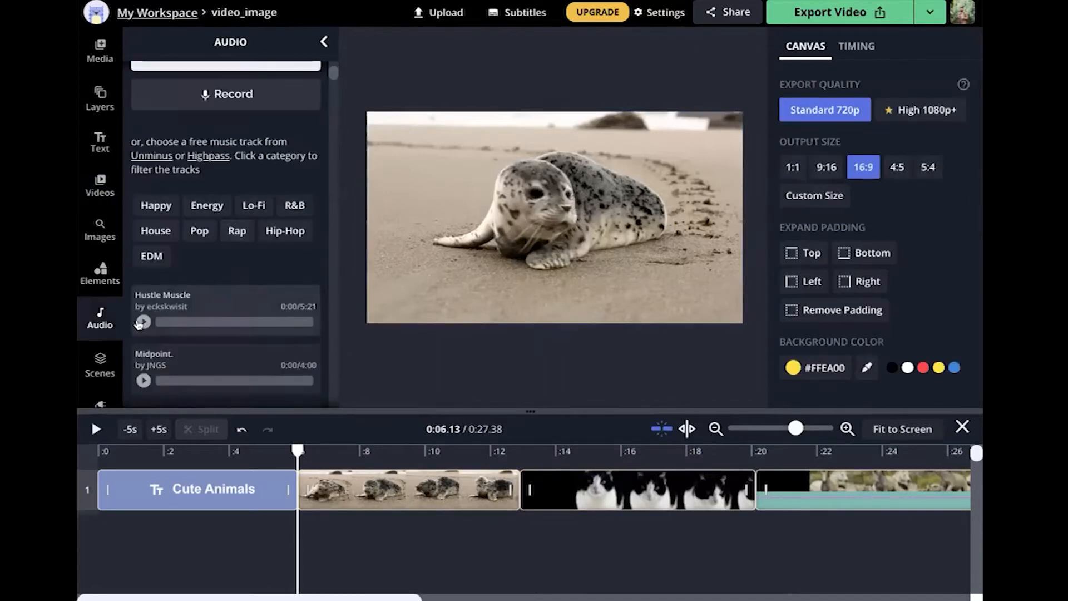
scroll(140, 325, up, 1)
drag(301, 550, 273, 548)
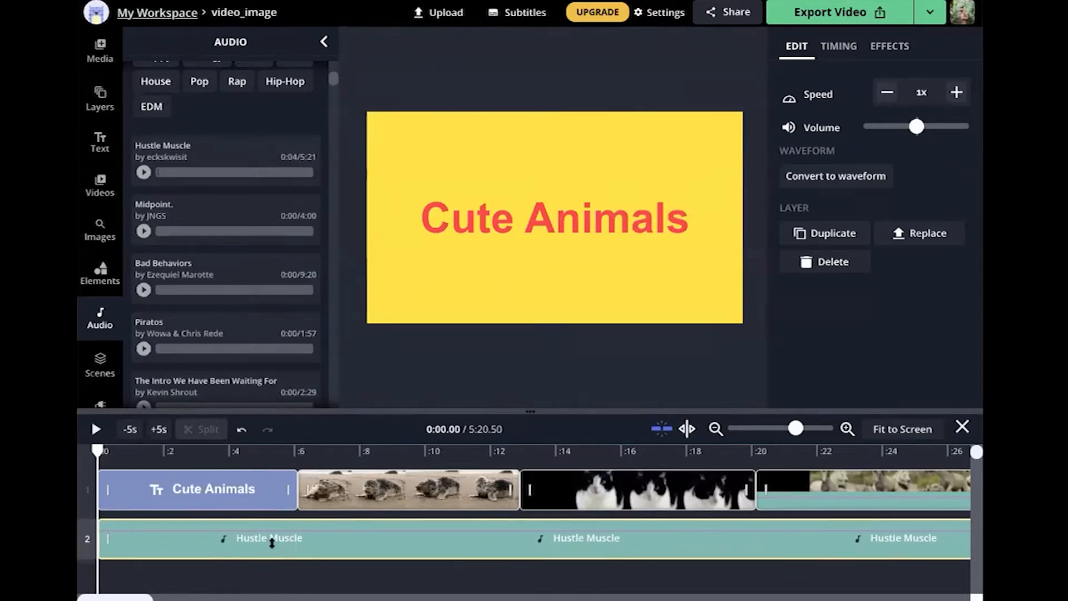
Trim the music track to end together with the horse clip at 27.38 s
drag(116, 598, 384, 598)
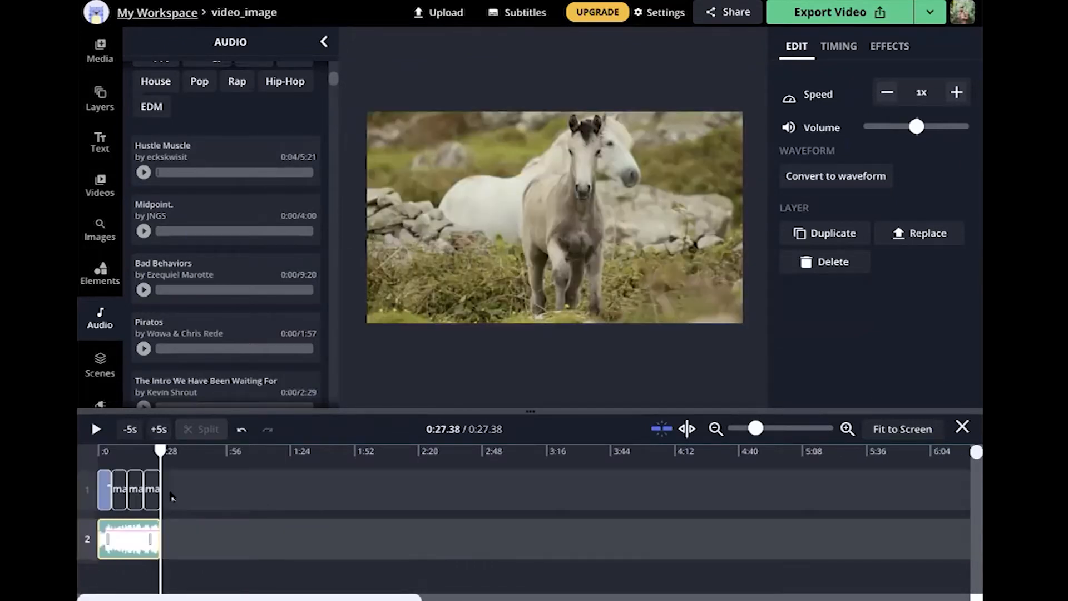
drag(748, 429, 805, 429)
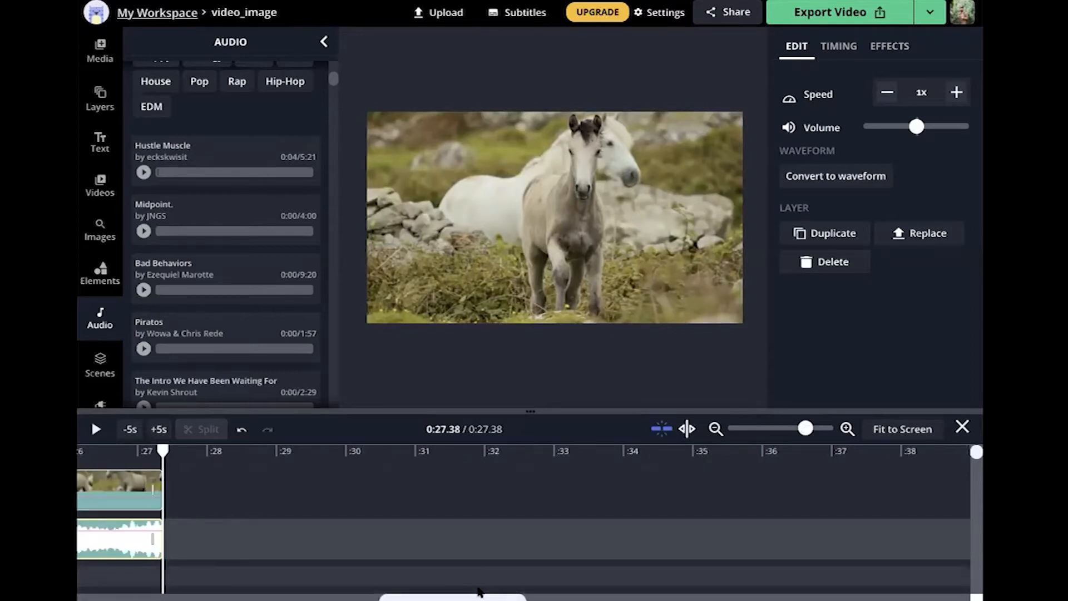
drag(479, 598, 201, 597)
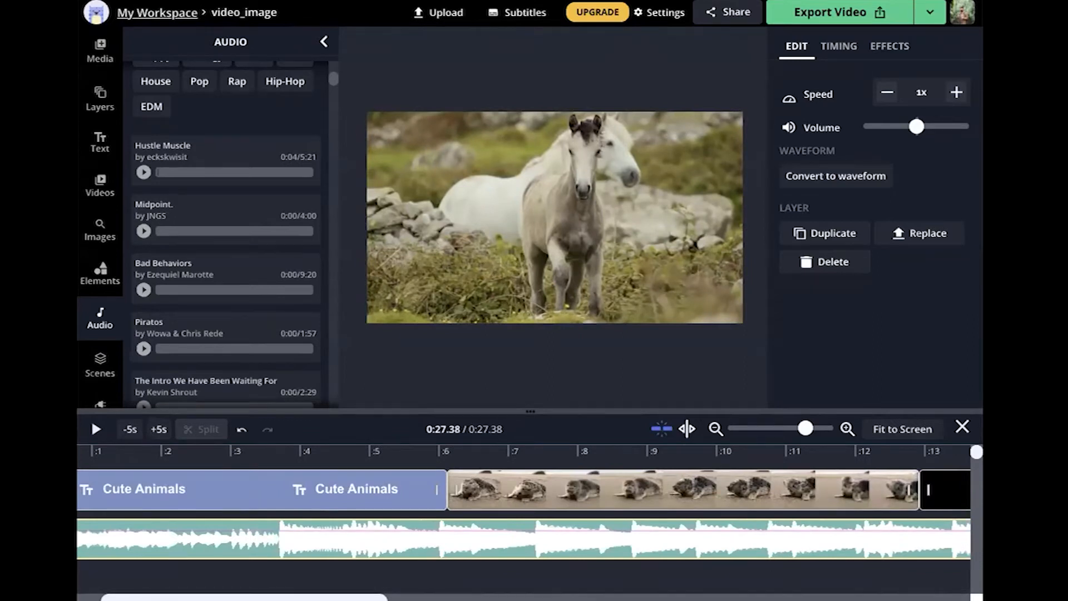
Apply the Drop animation to the seal clip at default speed for both intro and outro
click(691, 483)
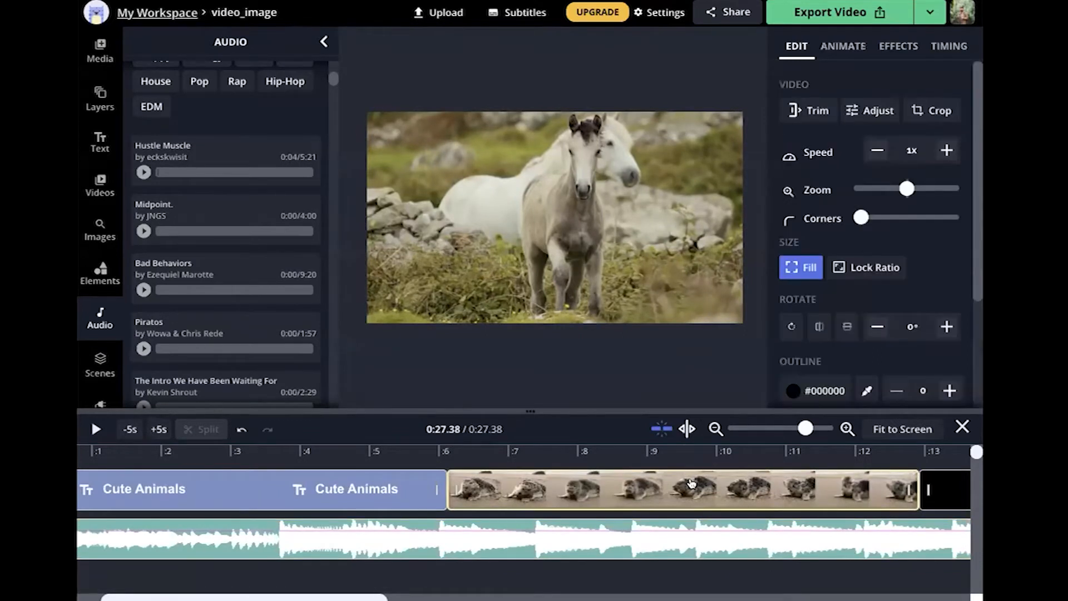
click(836, 43)
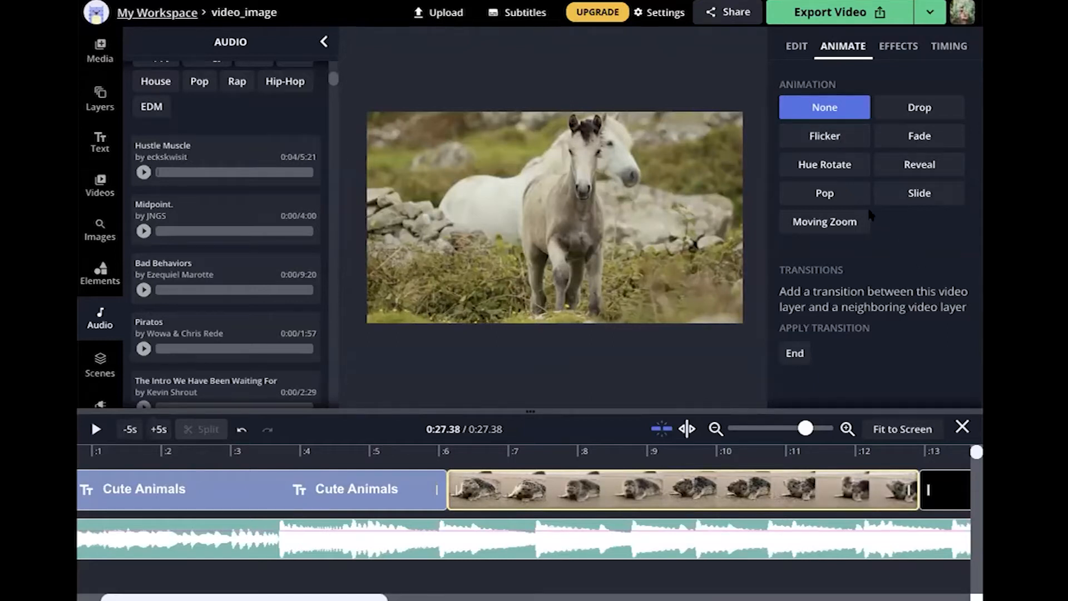
click(913, 106)
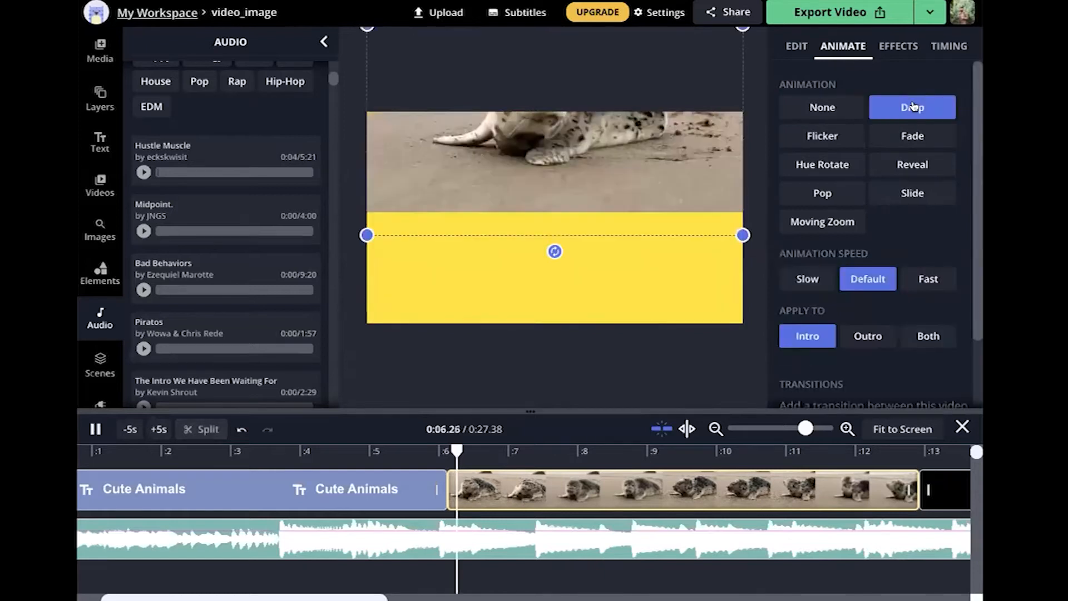
click(96, 429)
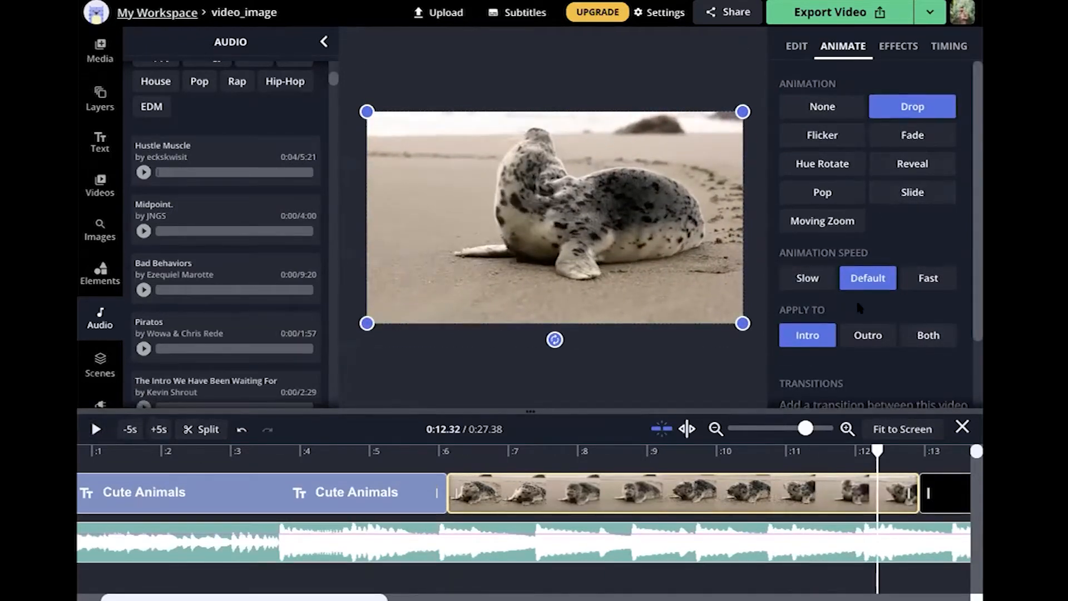
scroll(856, 299, down, 2)
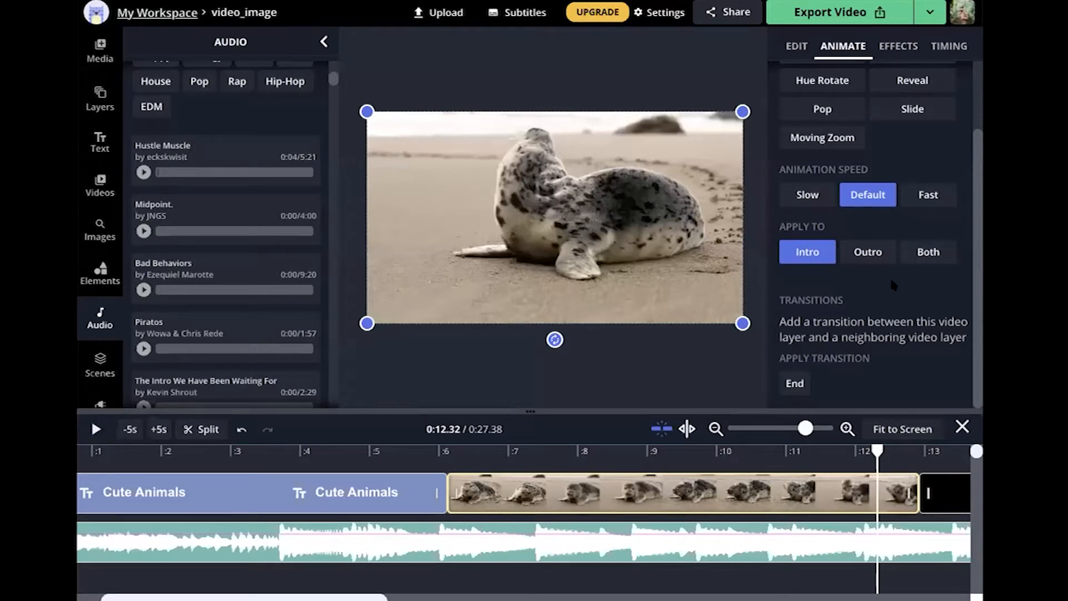
click(928, 253)
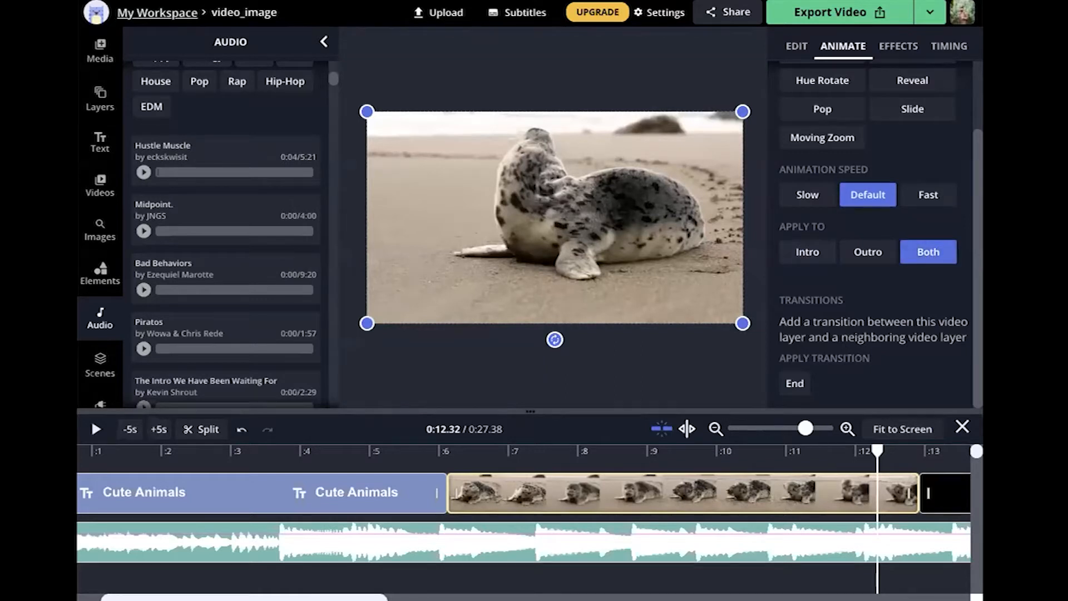
Apply the Moving Zoom animation to the black-and-white cat clip and tighten its end frame around the cat's face
scroll(459, 507, right, 10)
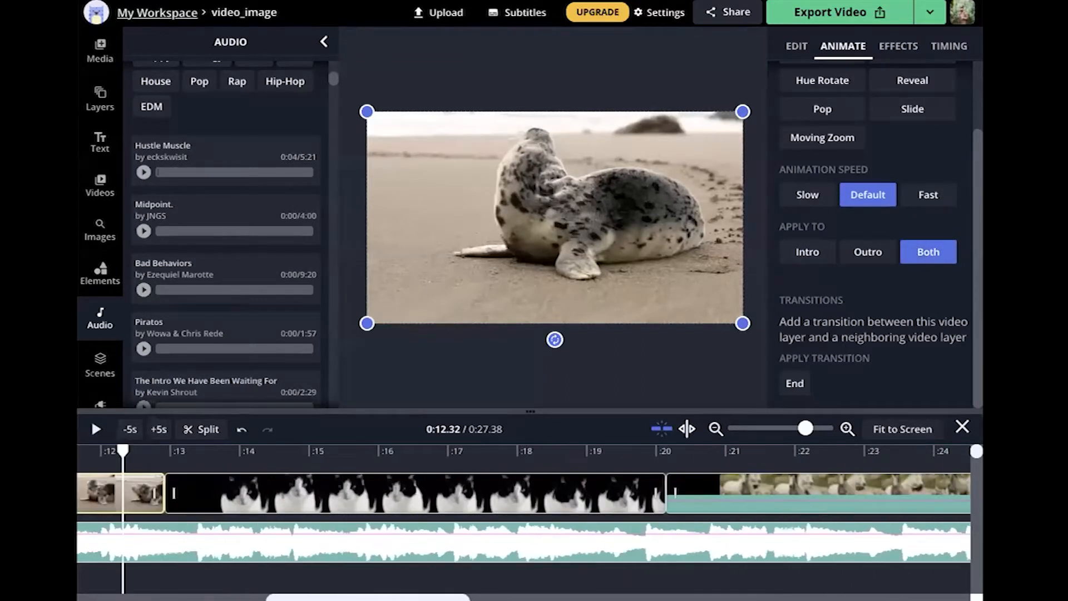
click(459, 507)
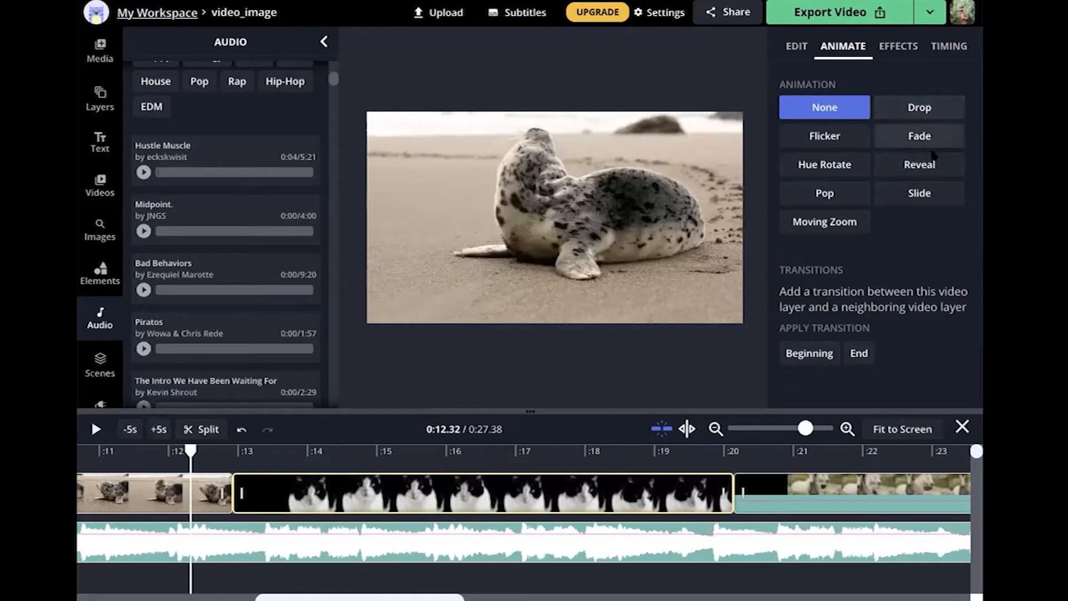
click(850, 222)
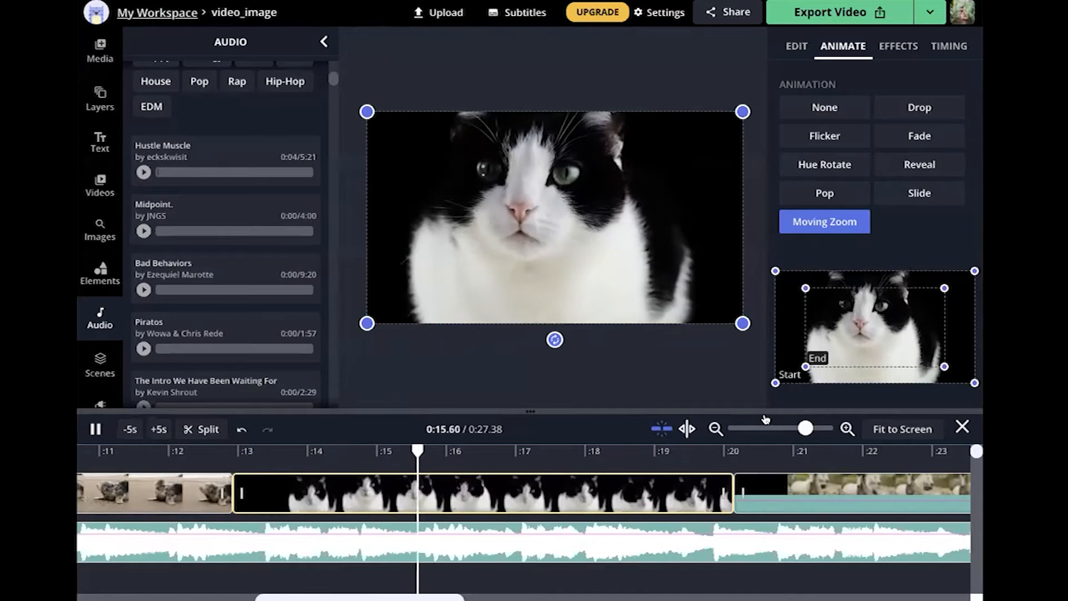
click(805, 501)
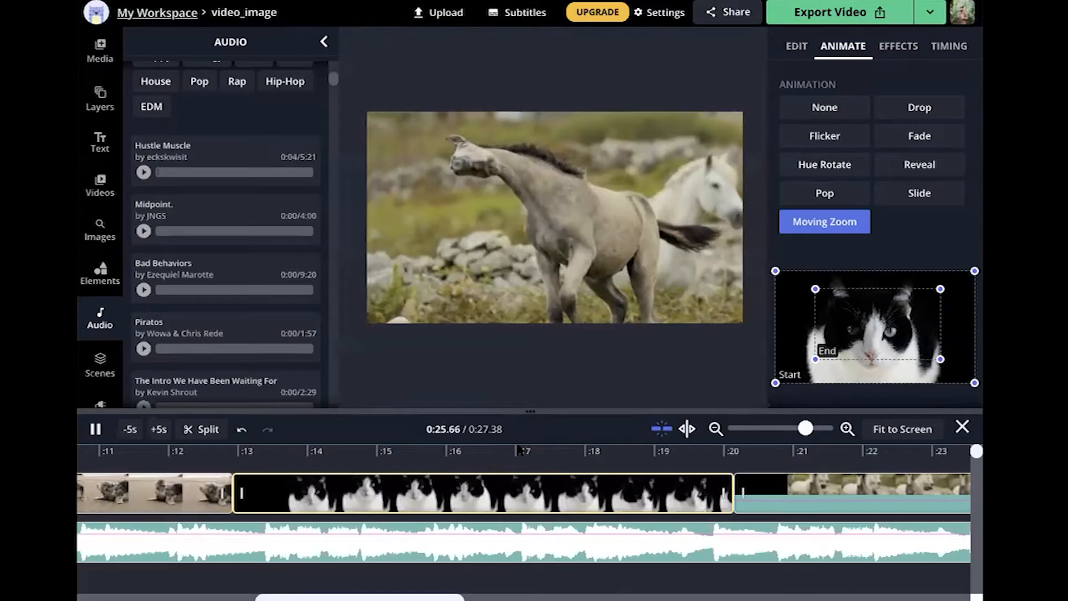
Preview the cat's zoom from about 17 s and shift its end frame slightly up and to the left
click(521, 451)
key(space)
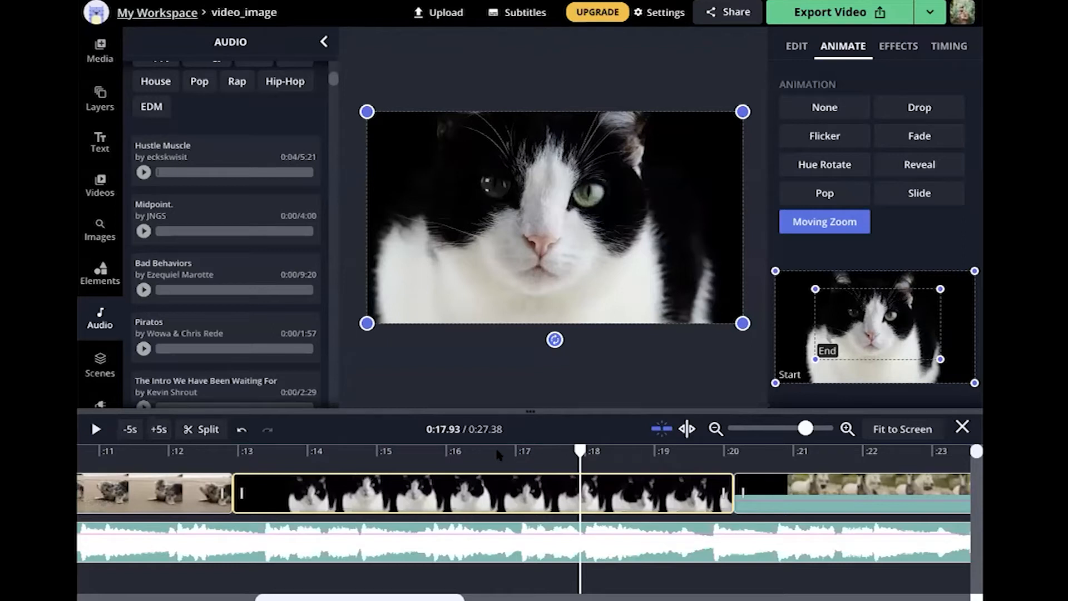
drag(899, 320, 889, 316)
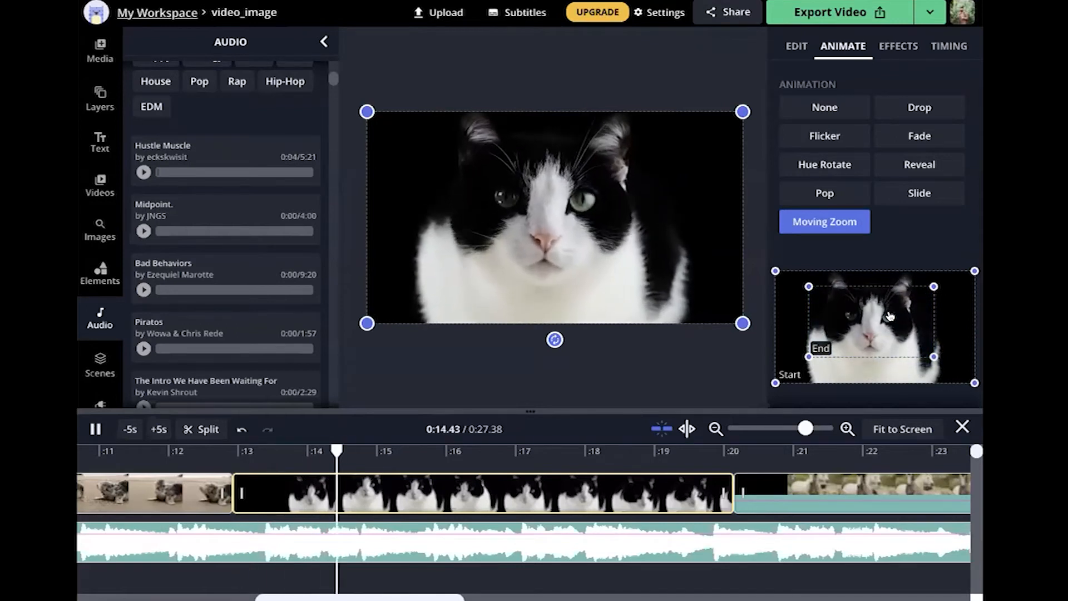
click(890, 323)
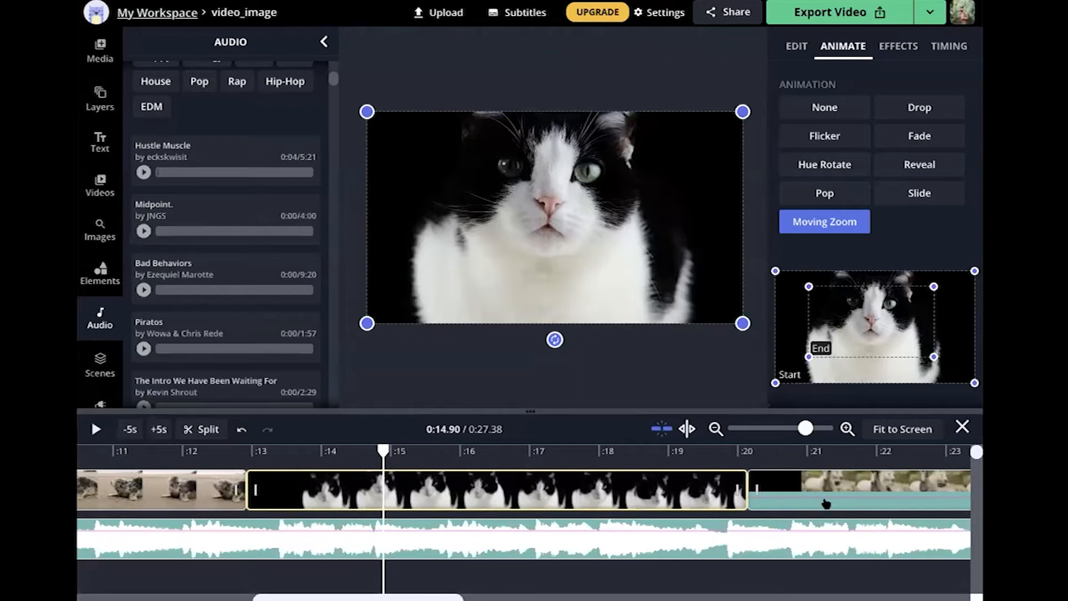
Add the hand-drawn video-player frame from the Backgrounds elements over the horse clip at about 21 s
click(811, 492)
click(811, 451)
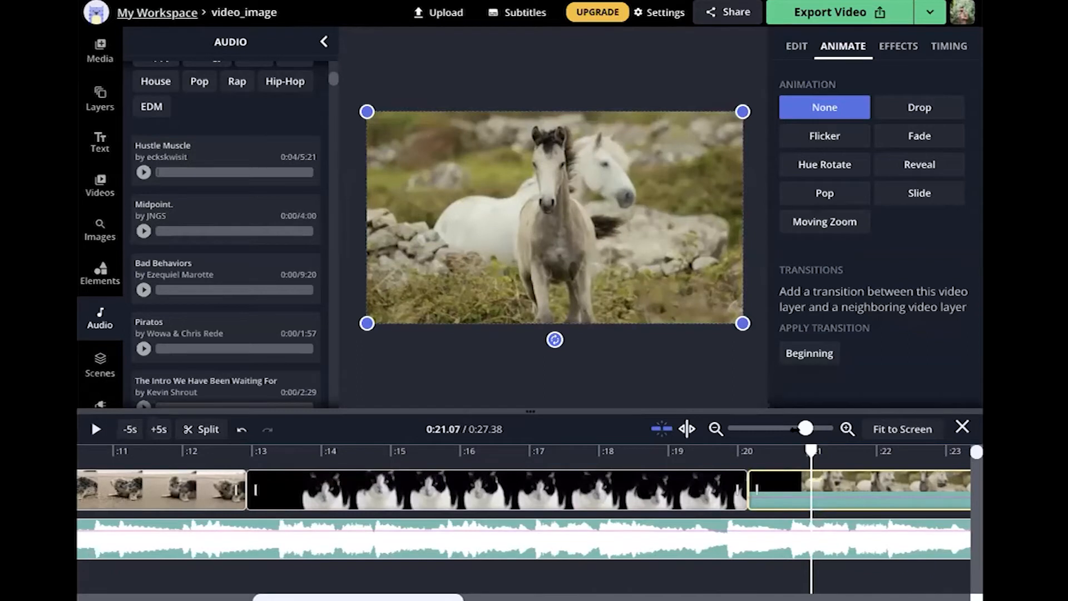
click(102, 271)
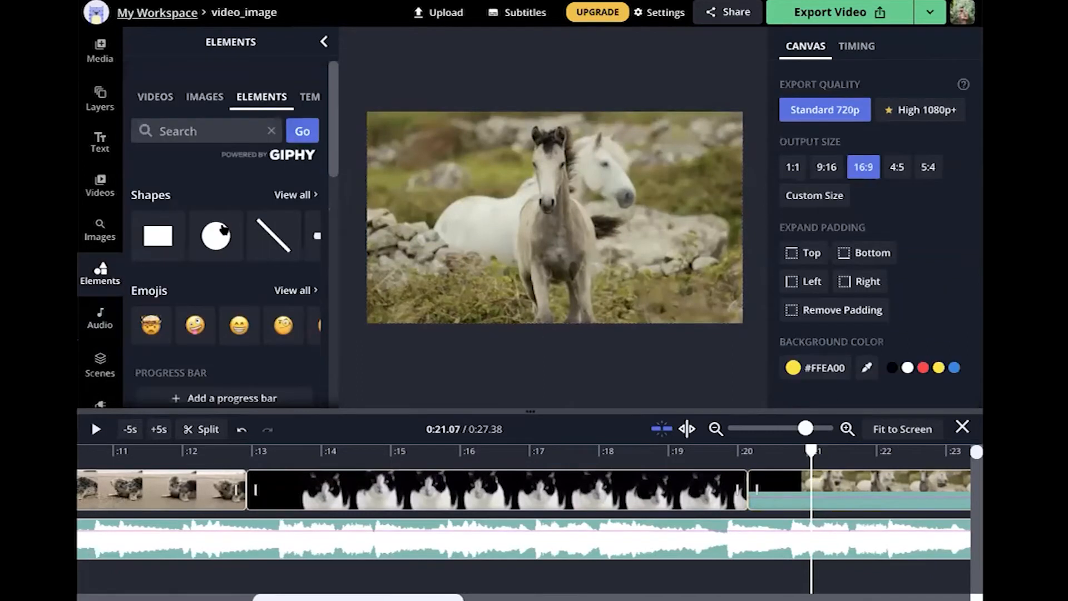
scroll(171, 215, down, 6)
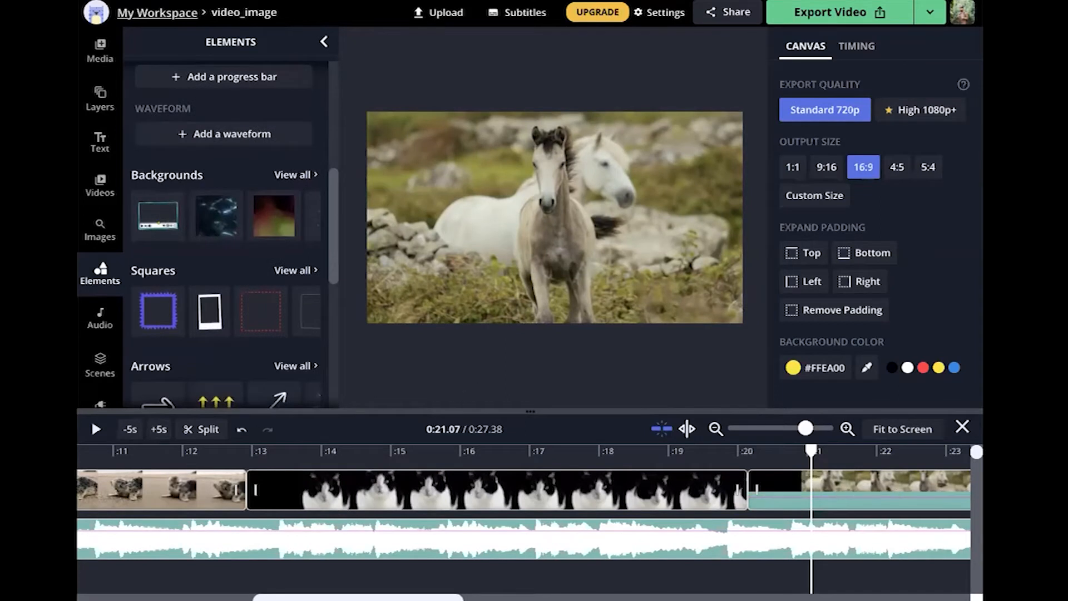
click(835, 472)
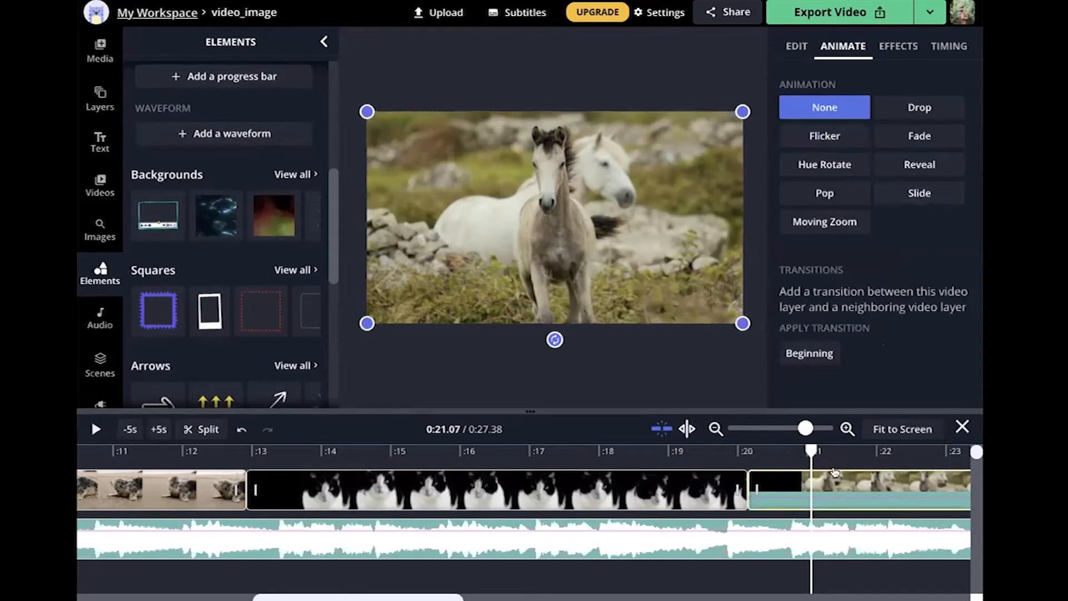
click(153, 217)
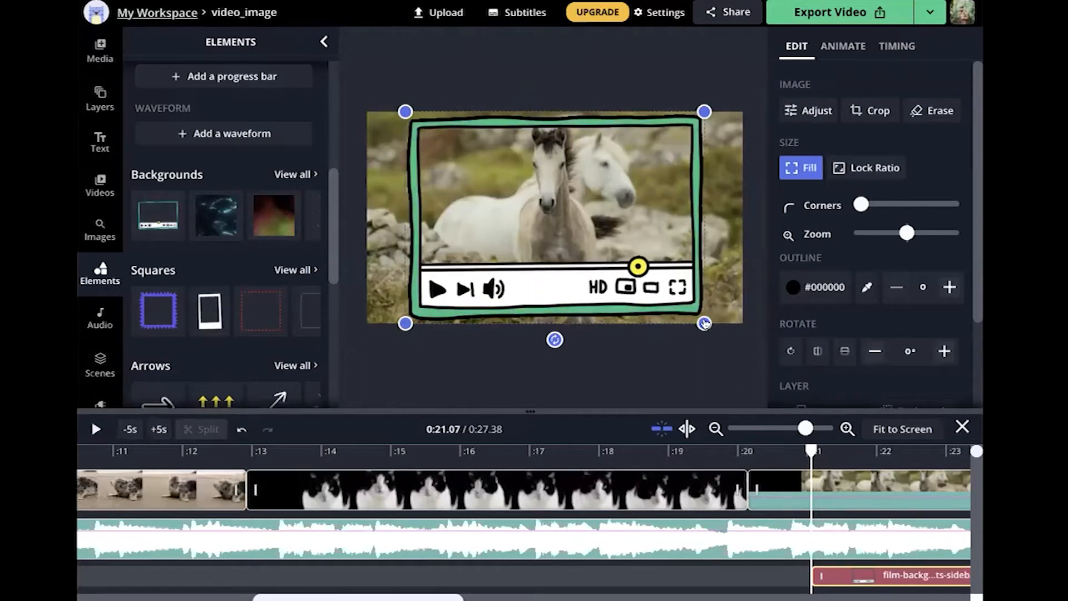
Zoom out the horse clip and extend its upper and lower edges so that it fills the video-player frame
click(725, 270)
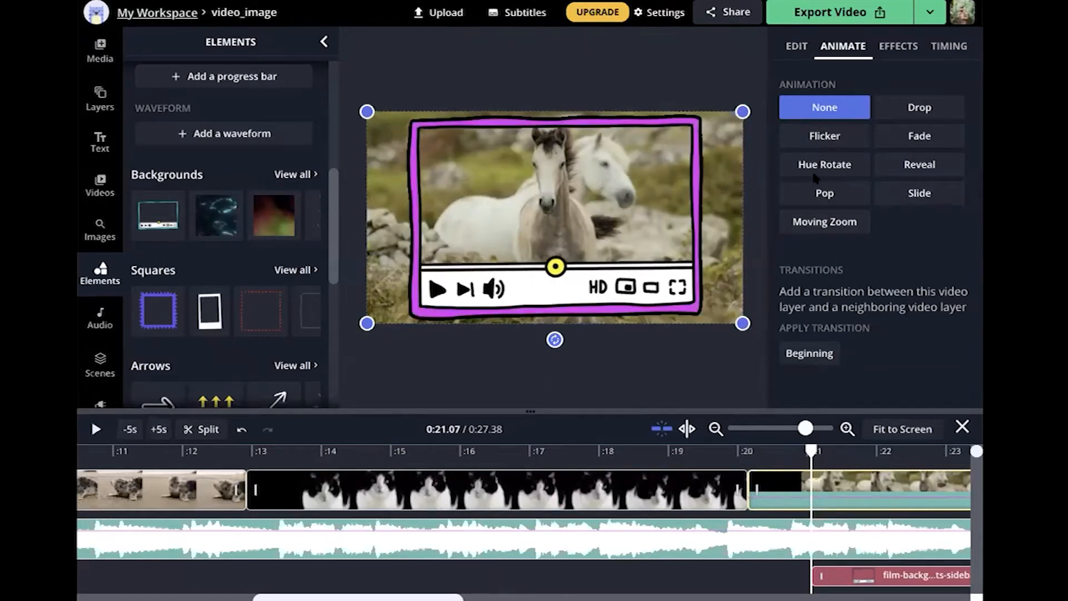
click(797, 45)
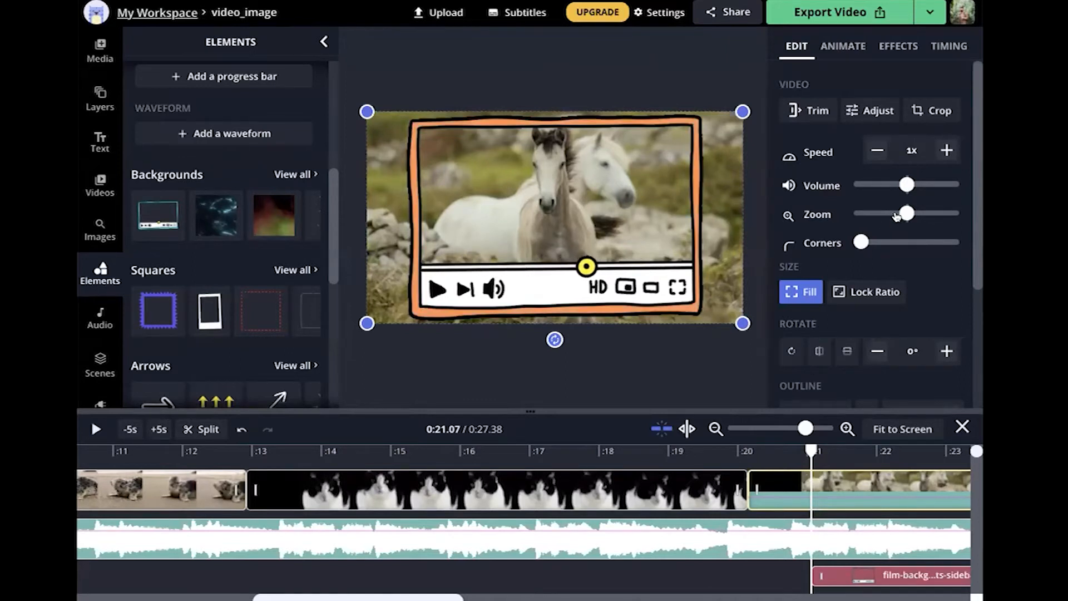
drag(902, 215, 886, 212)
right_click(886, 211)
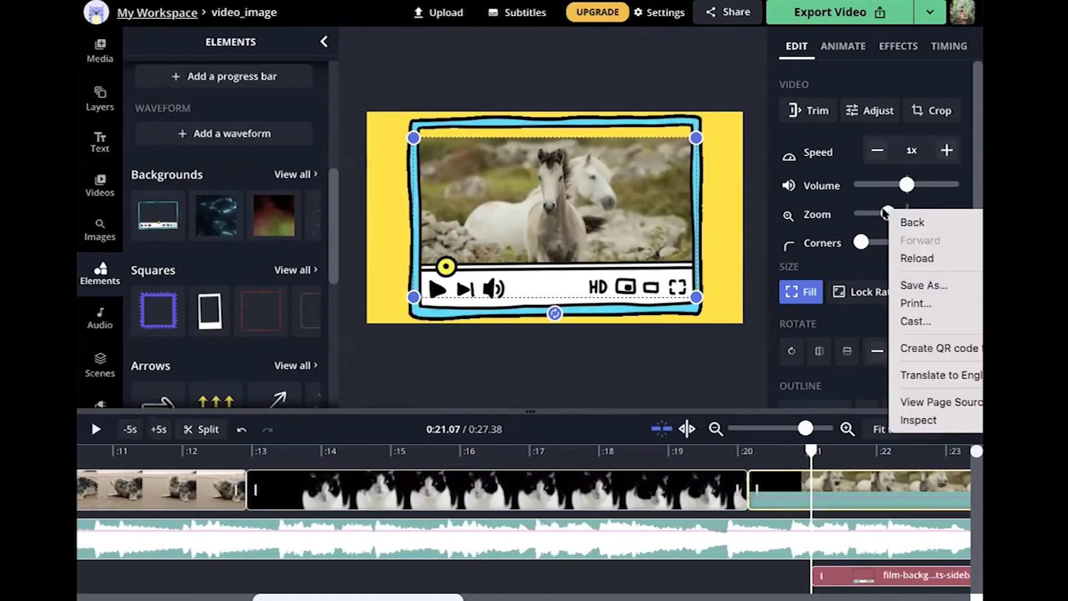
key(Escape)
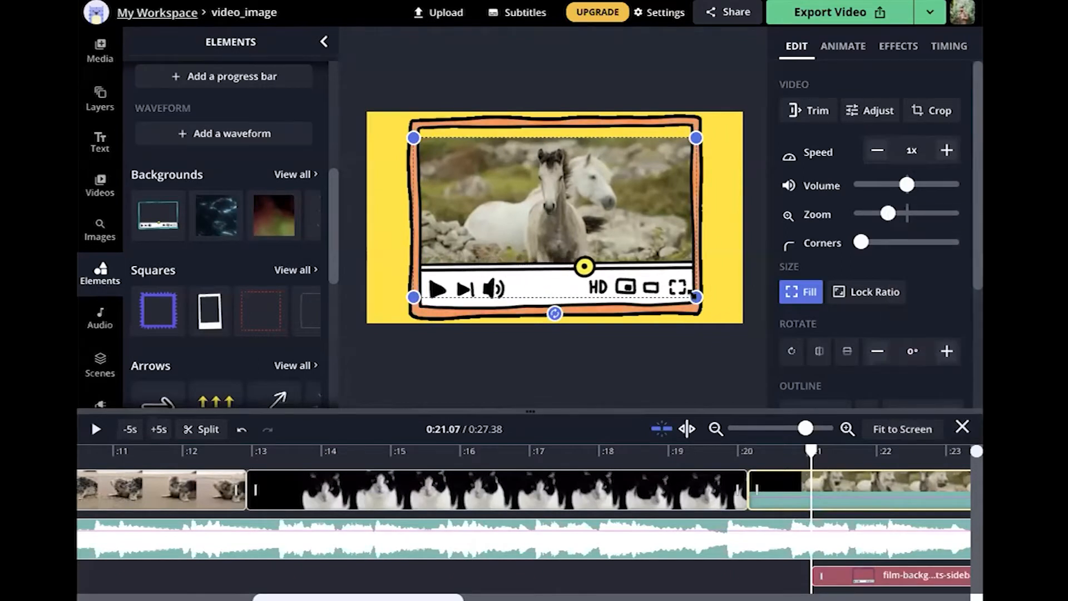
drag(696, 296, 695, 307)
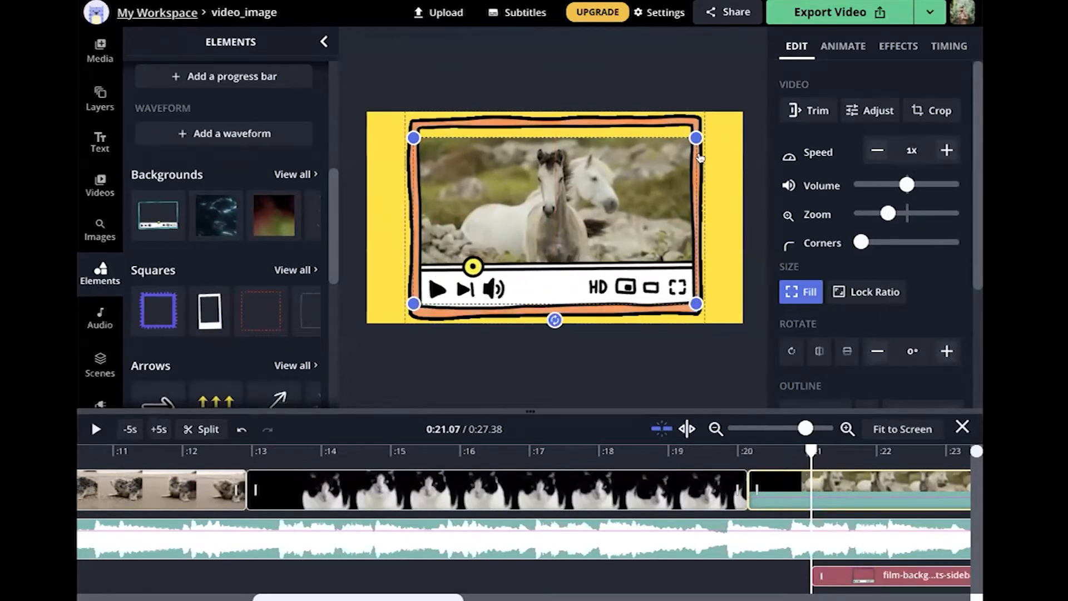
drag(695, 137, 693, 130)
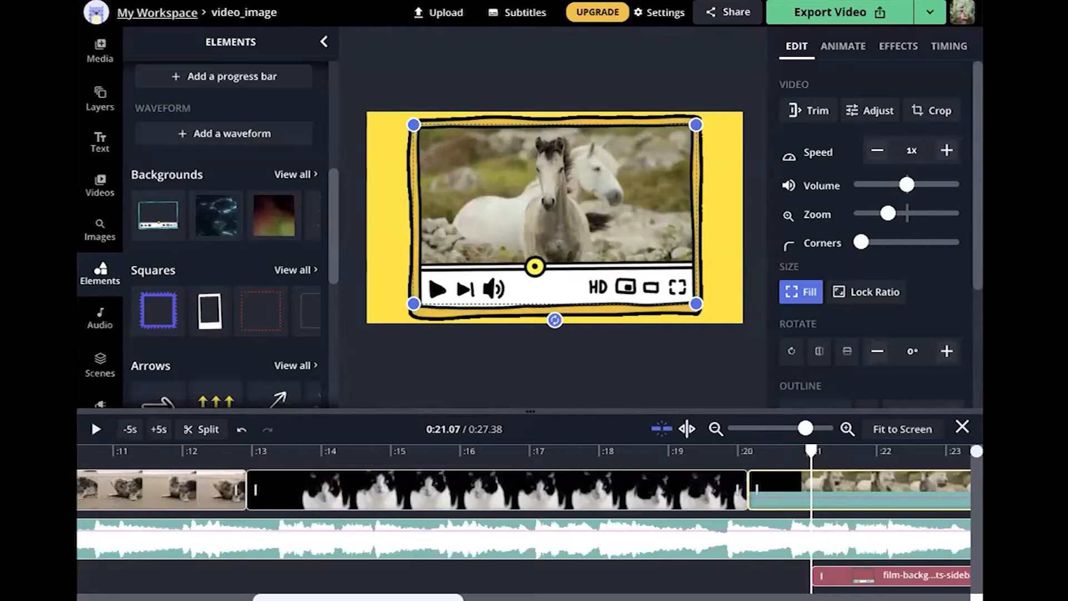
Apply the Fade effect to the music track at default speed for both intro and outro
click(689, 528)
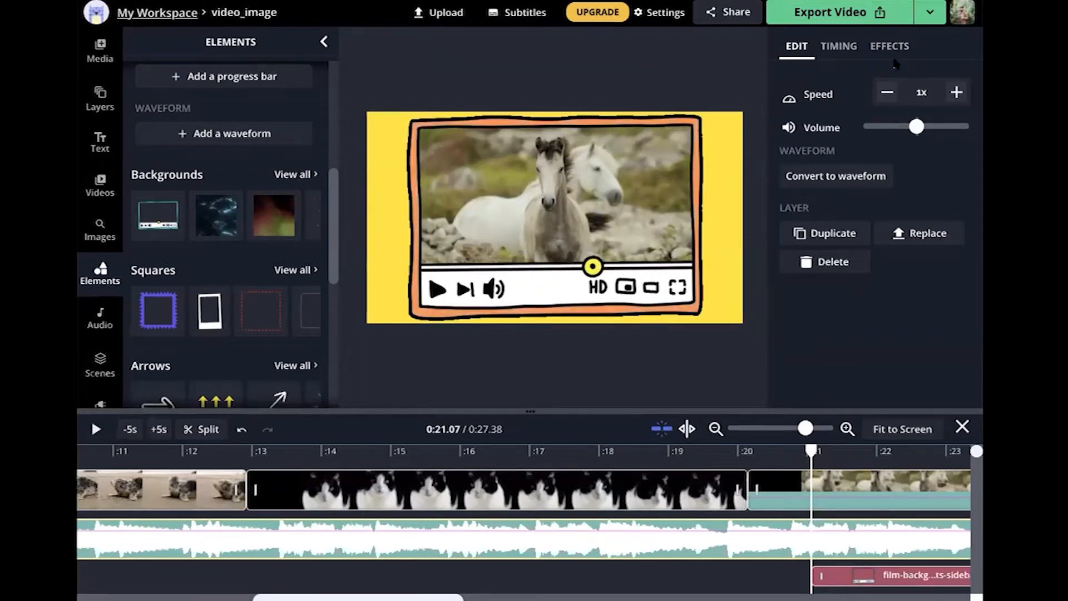
click(877, 44)
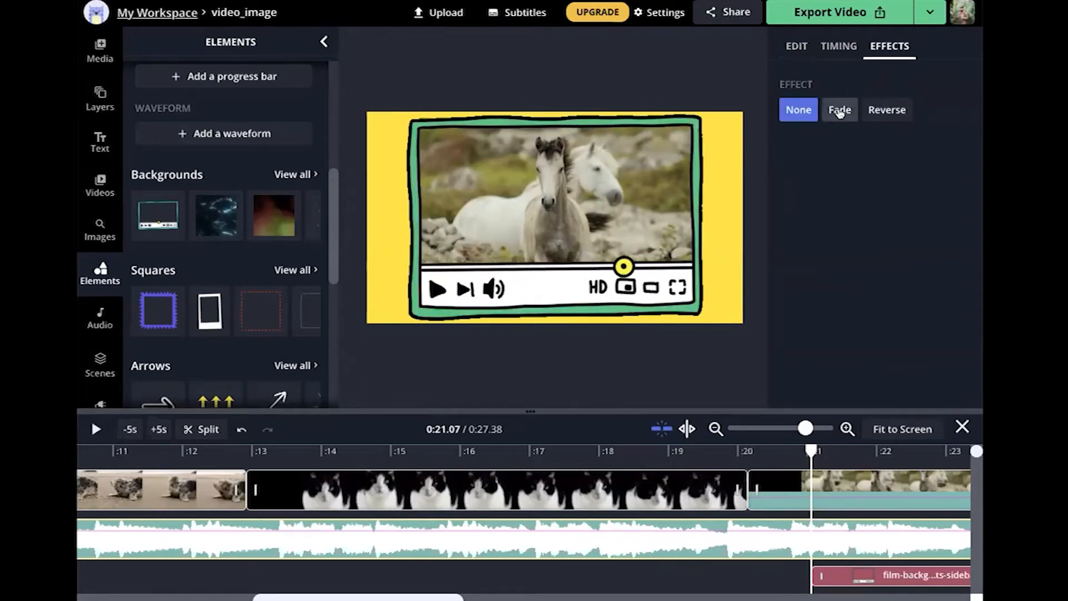
click(839, 110)
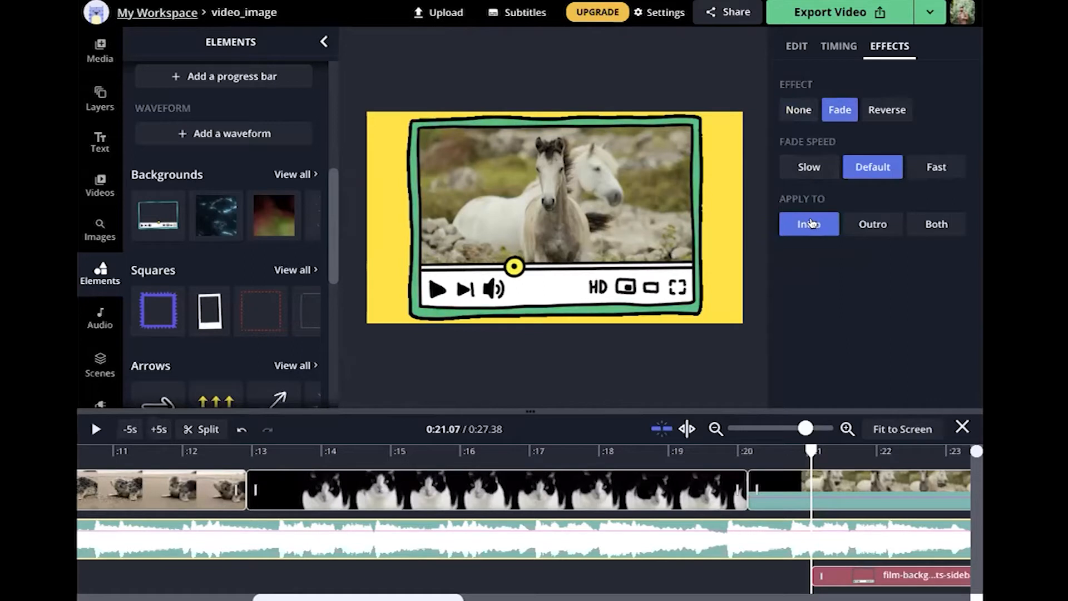
click(942, 230)
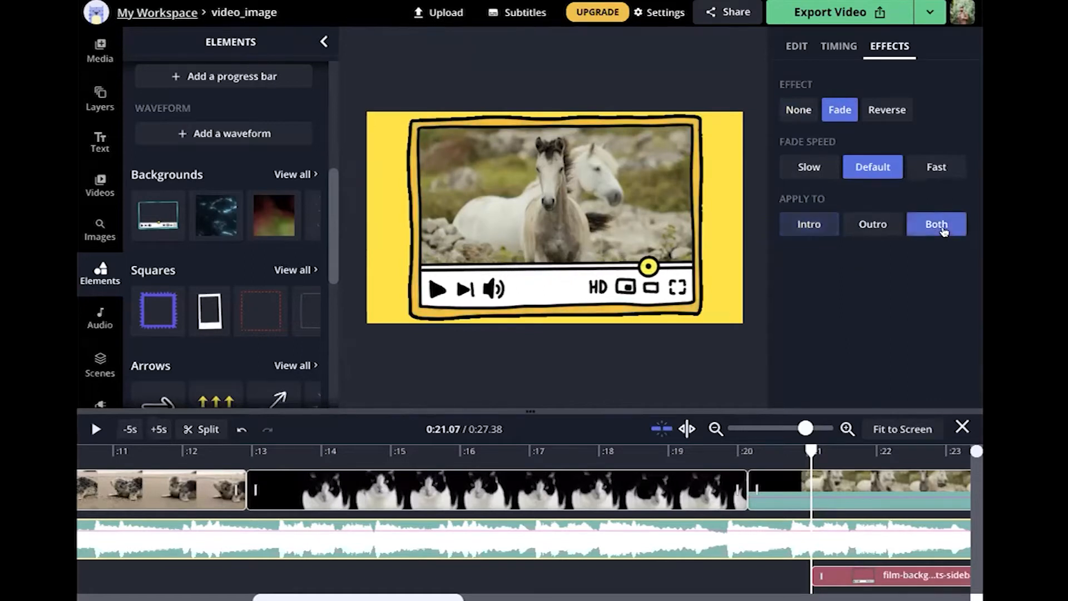
Move the playhead back to the end of the "Cute Animals" title at 6.12 s and open the subtitle editor
click(423, 451)
click(142, 452)
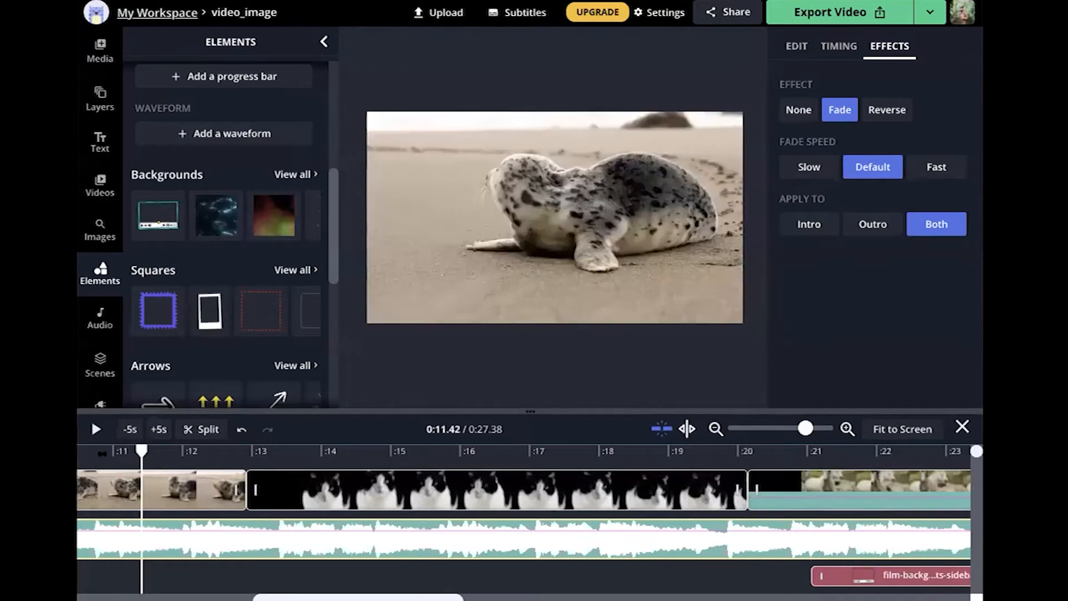
drag(102, 454, 104, 453)
scroll(176, 507, left, 13)
drag(179, 452, 99, 452)
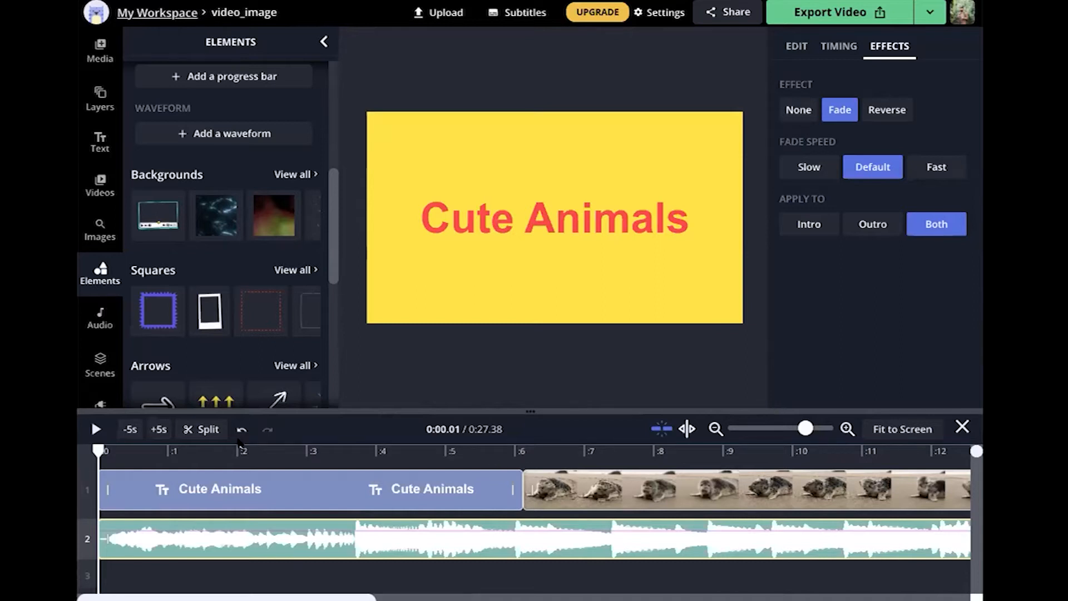
click(527, 453)
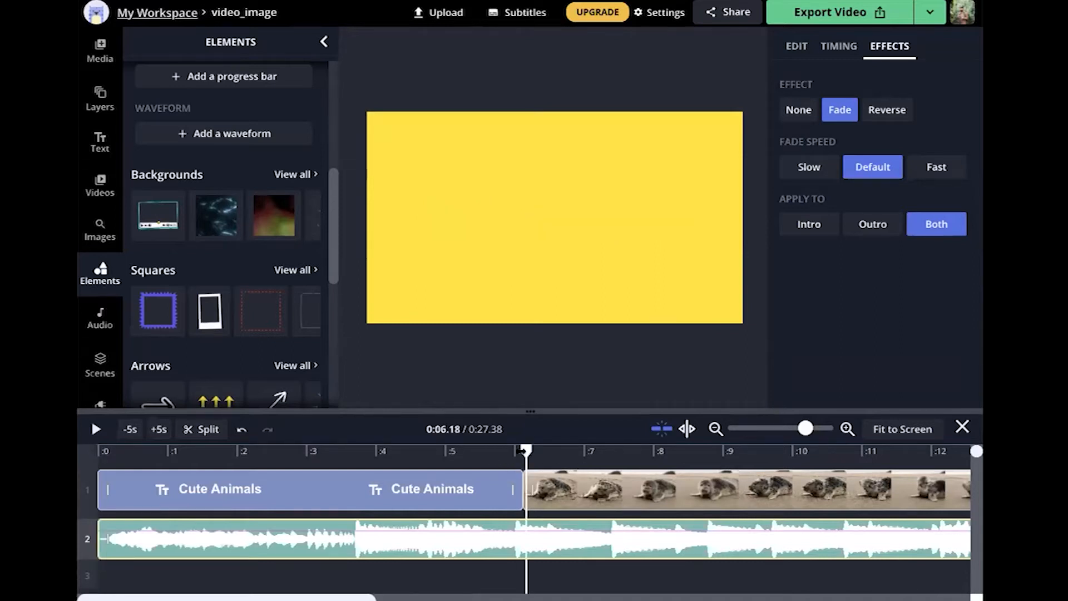
drag(524, 450, 522, 451)
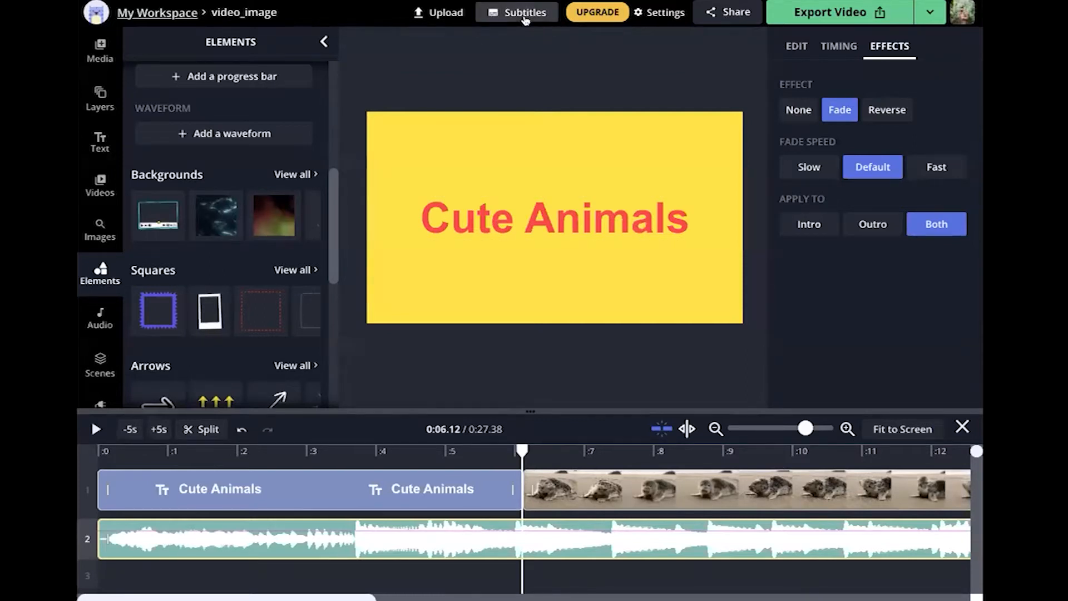
click(525, 17)
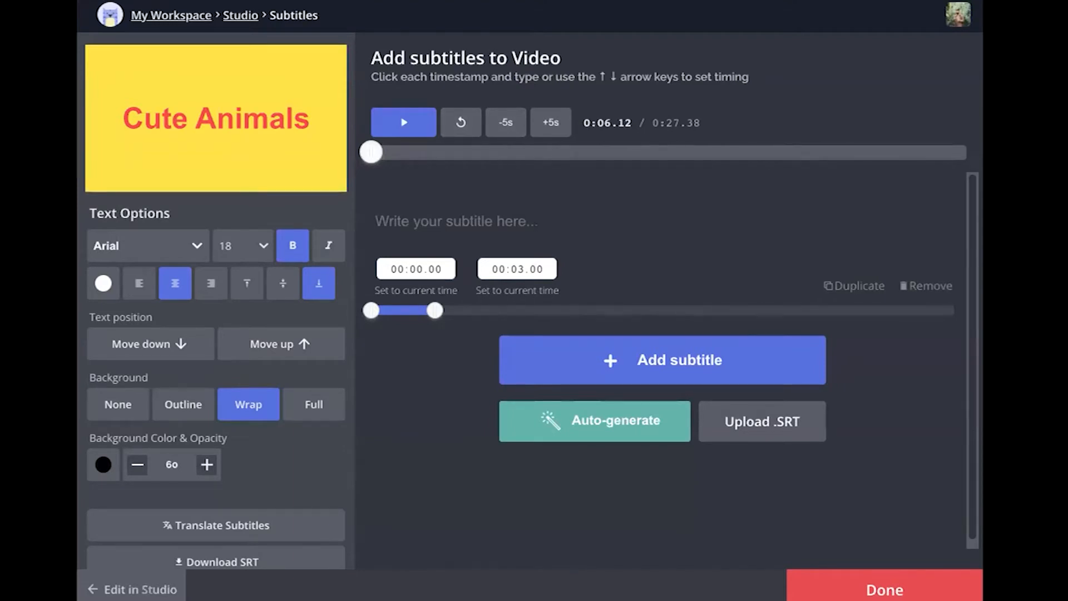
Time the first subtitle from 00:07.28 to 00:12.35 over the seal clip and enter the text "I'm a sealion!"
drag(371, 152, 451, 153)
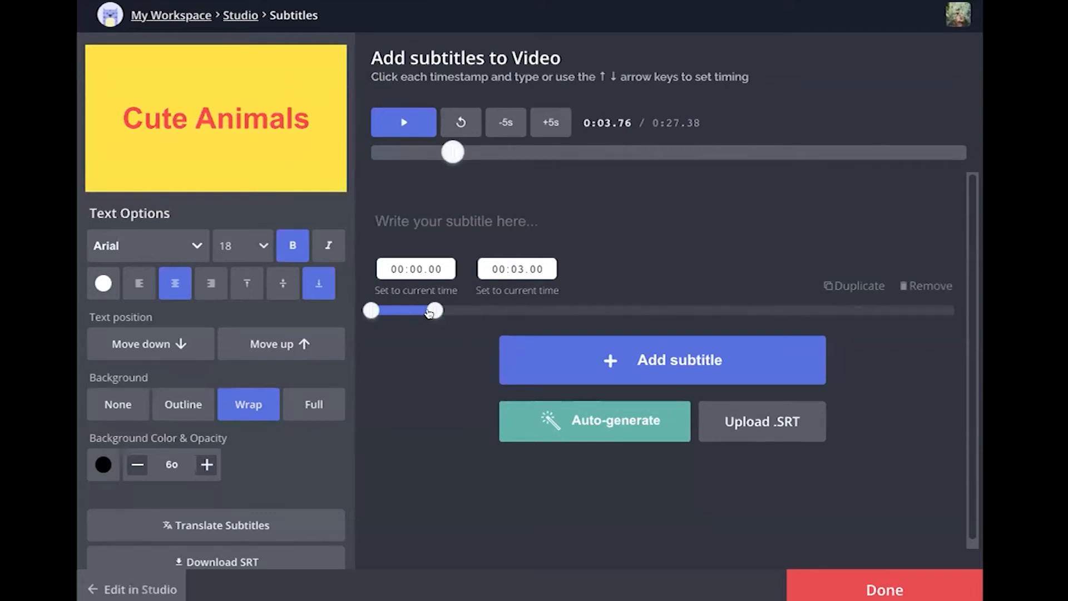
drag(429, 313, 578, 311)
drag(371, 311, 635, 313)
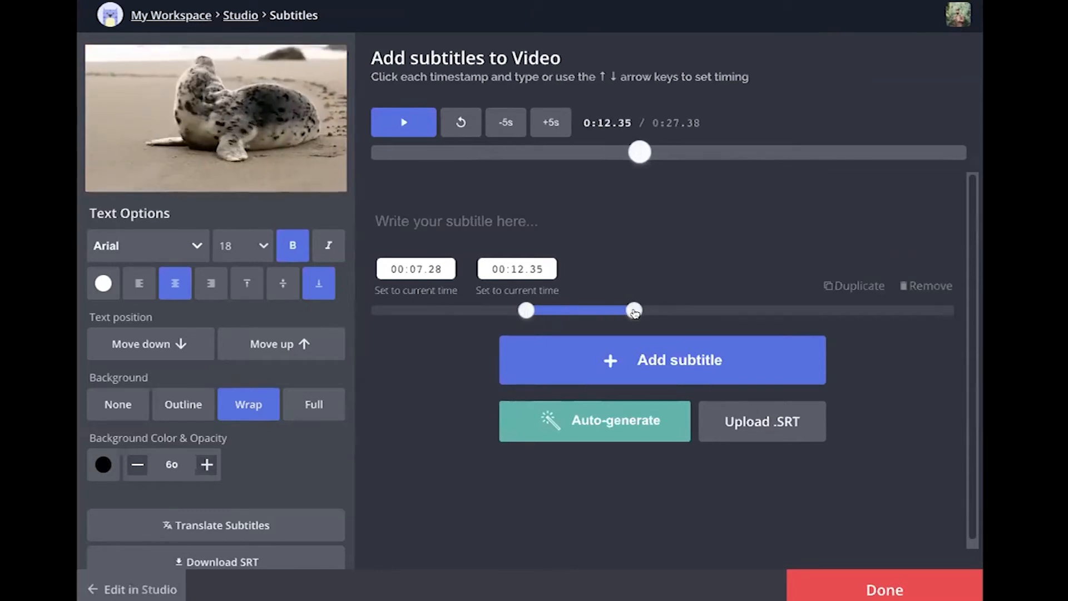
click(473, 217)
text(I'm a sealion!)
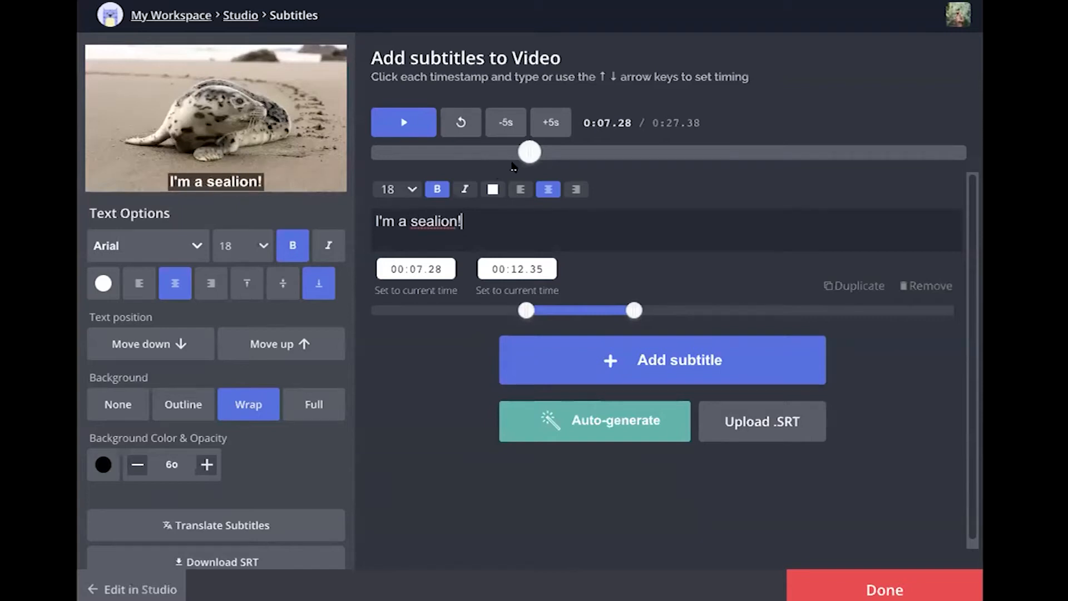
right_click(538, 196)
click(489, 229)
Try the Outline and Full backgrounds on the subtitle and return it to Wrap
click(180, 405)
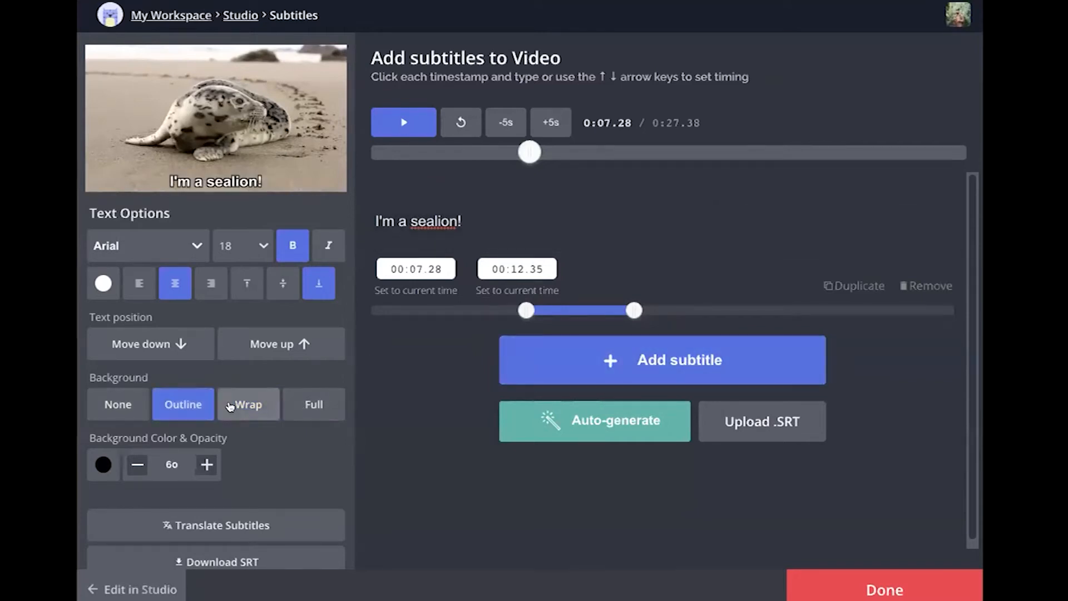
click(272, 406)
click(290, 405)
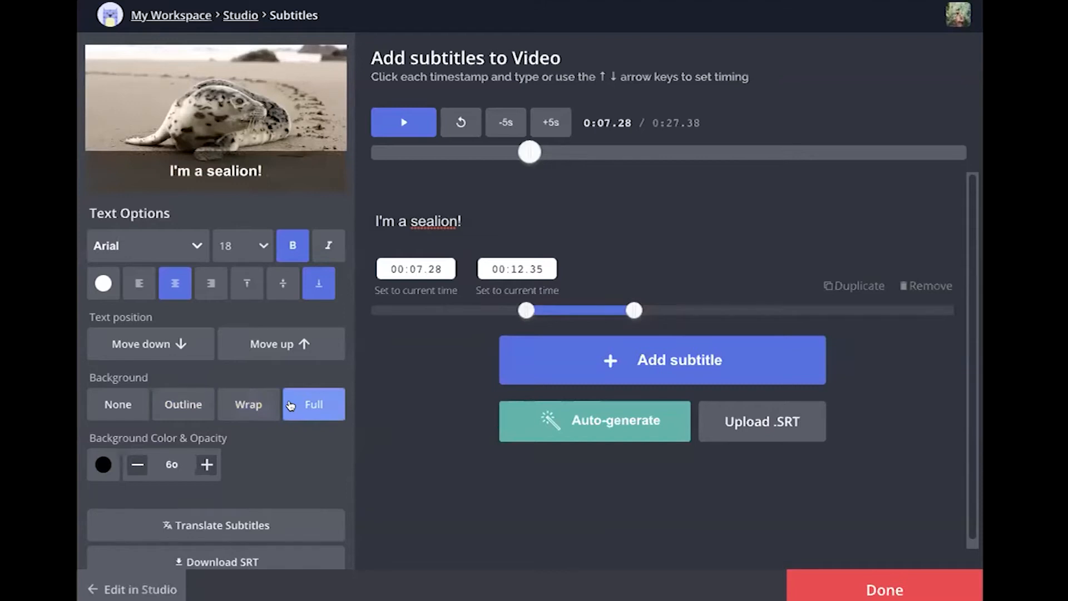
click(252, 405)
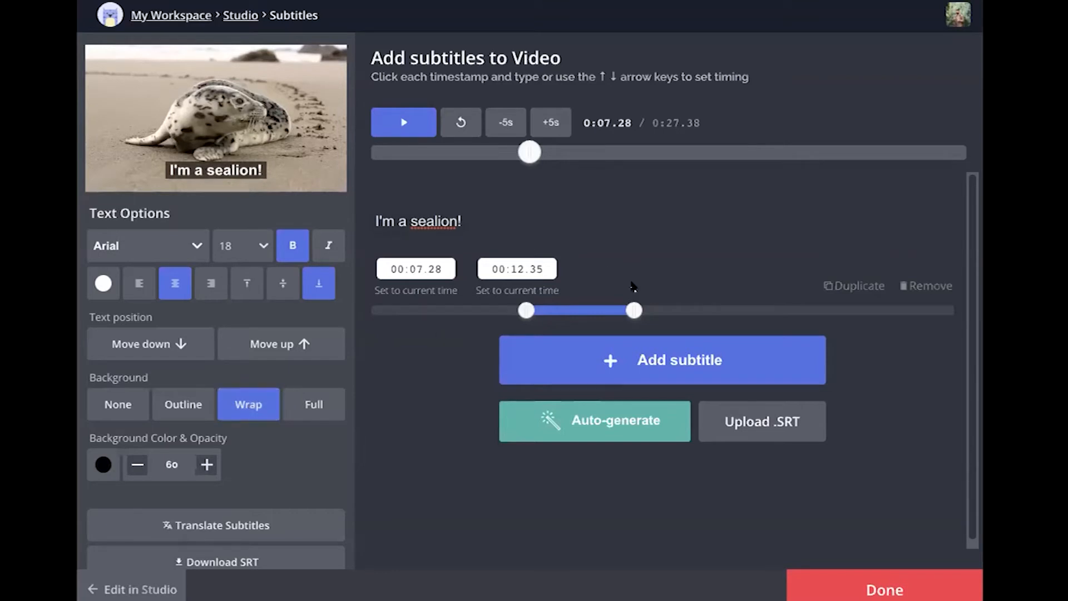
Add two more subtitles, one running from 12.35 s to 20.26 s and one from 20.26 s to 23.25 s
click(739, 361)
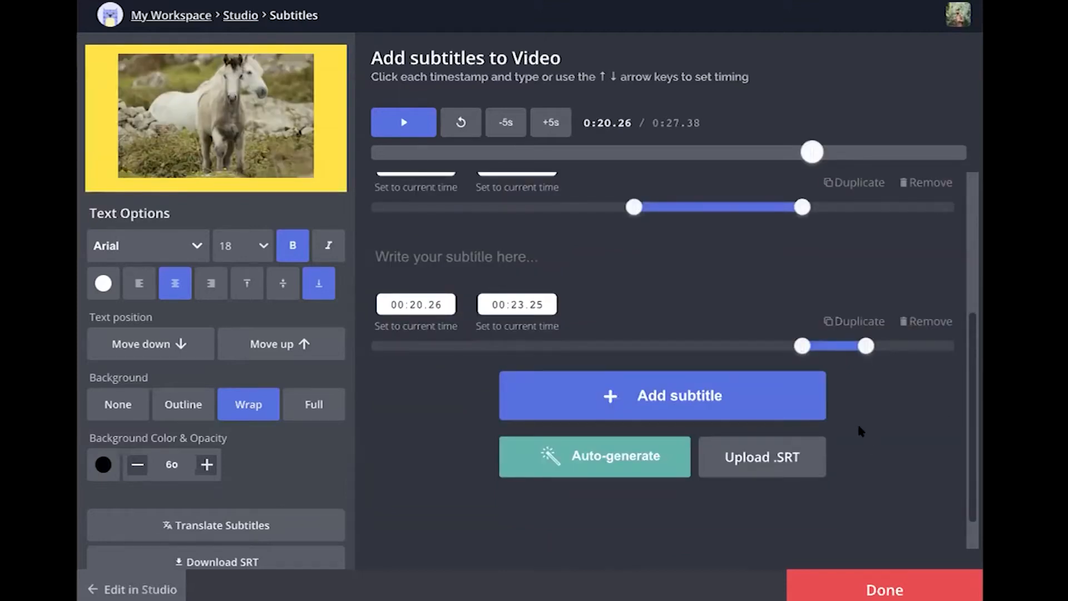
Check the auto-generate subtitle options without running them, and finish subtitling to return to the video project
click(622, 458)
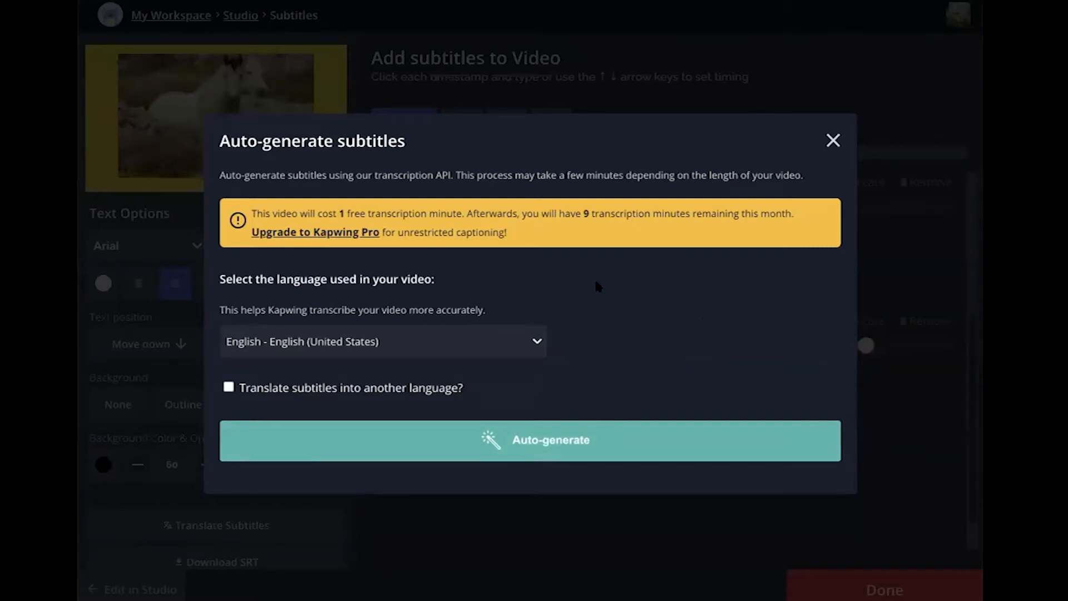
click(833, 140)
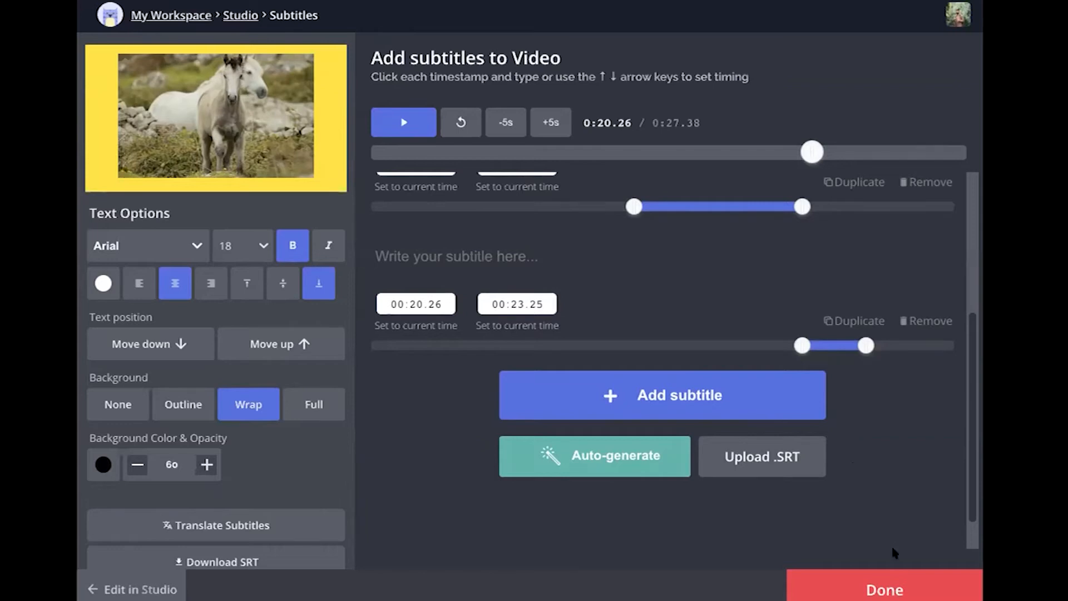
scroll(874, 483, down, 1)
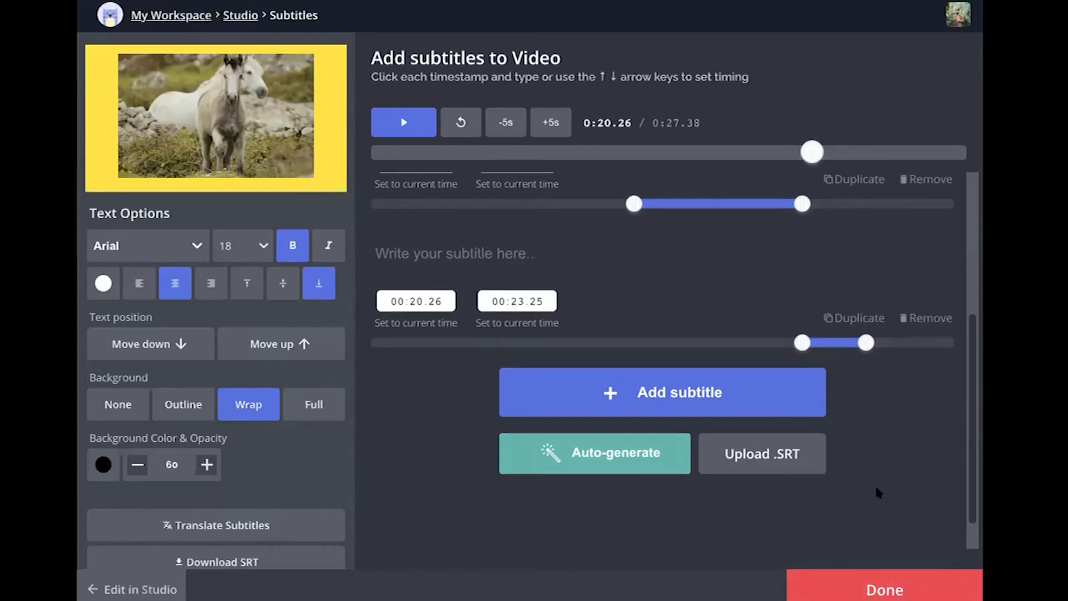
click(874, 583)
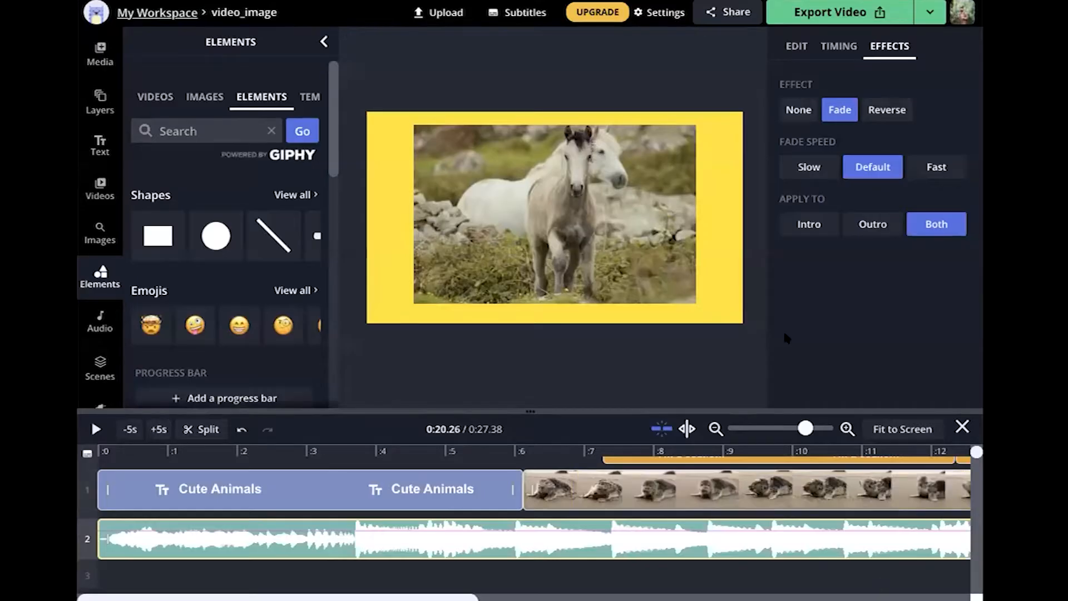